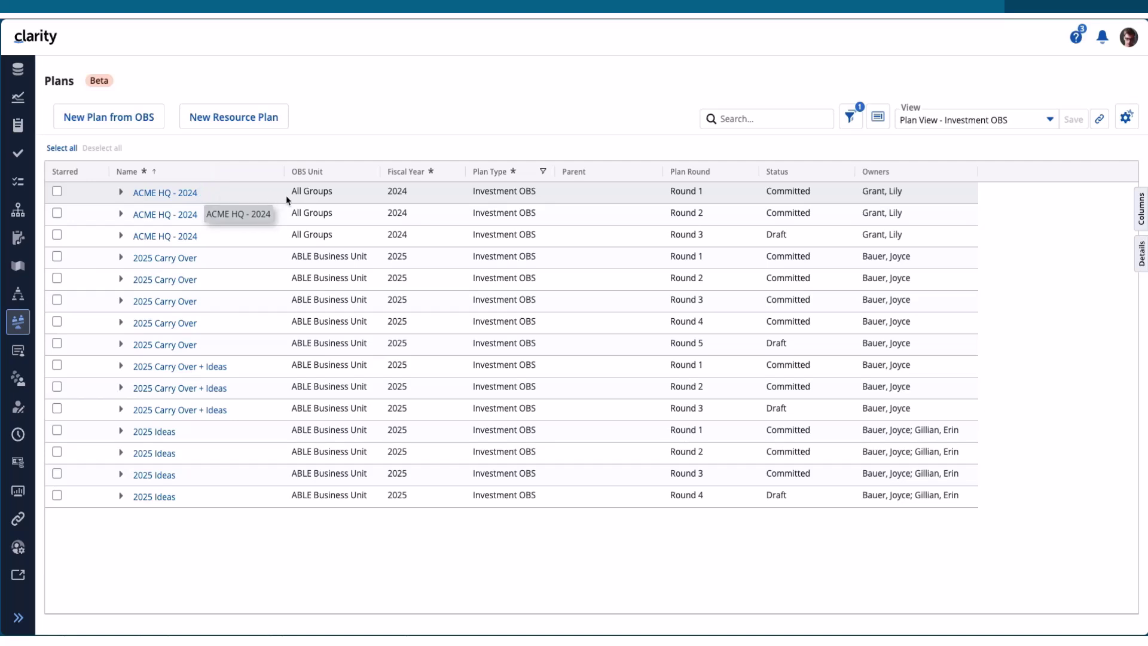
Rename the Round 1 ACME HQ - 2024 plan to Omega HQ - 2024 and fill the name down to Rounds 2 and 3.
click(204, 194)
double_click(120, 219)
text(Omega HQ - 2024)
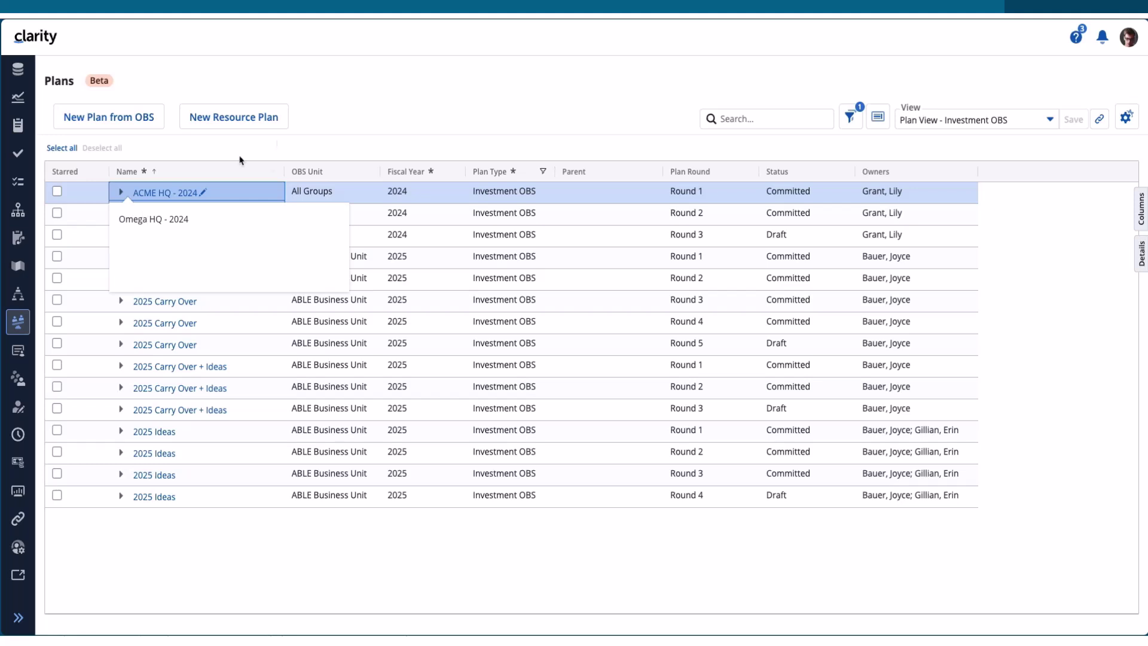
click(366, 98)
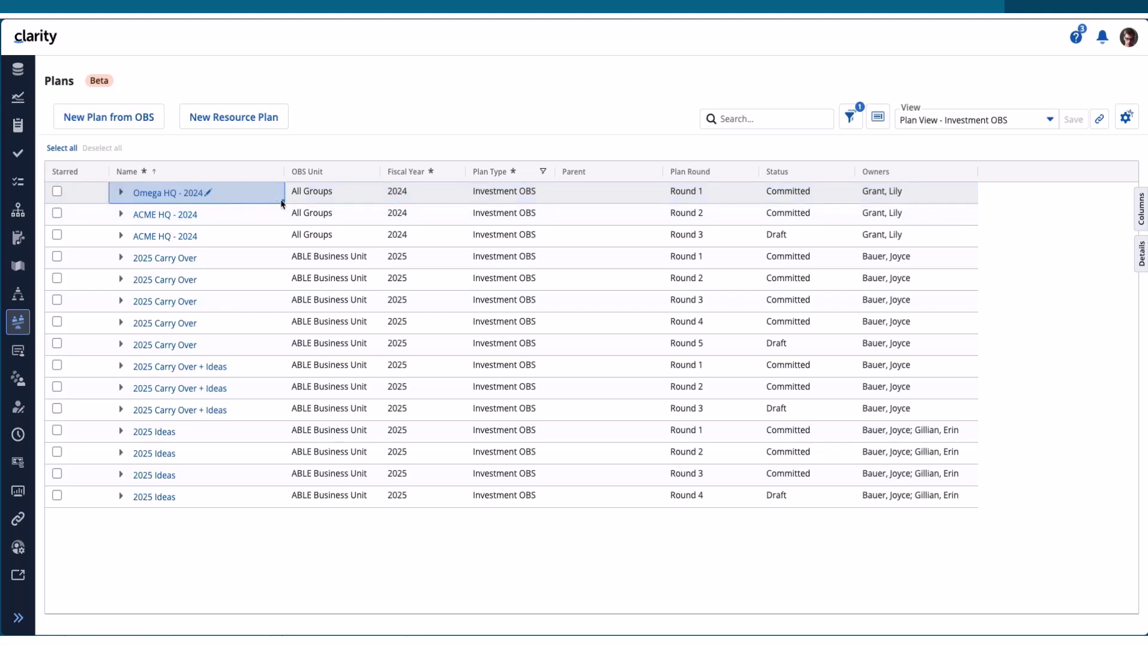
drag(283, 200, 278, 236)
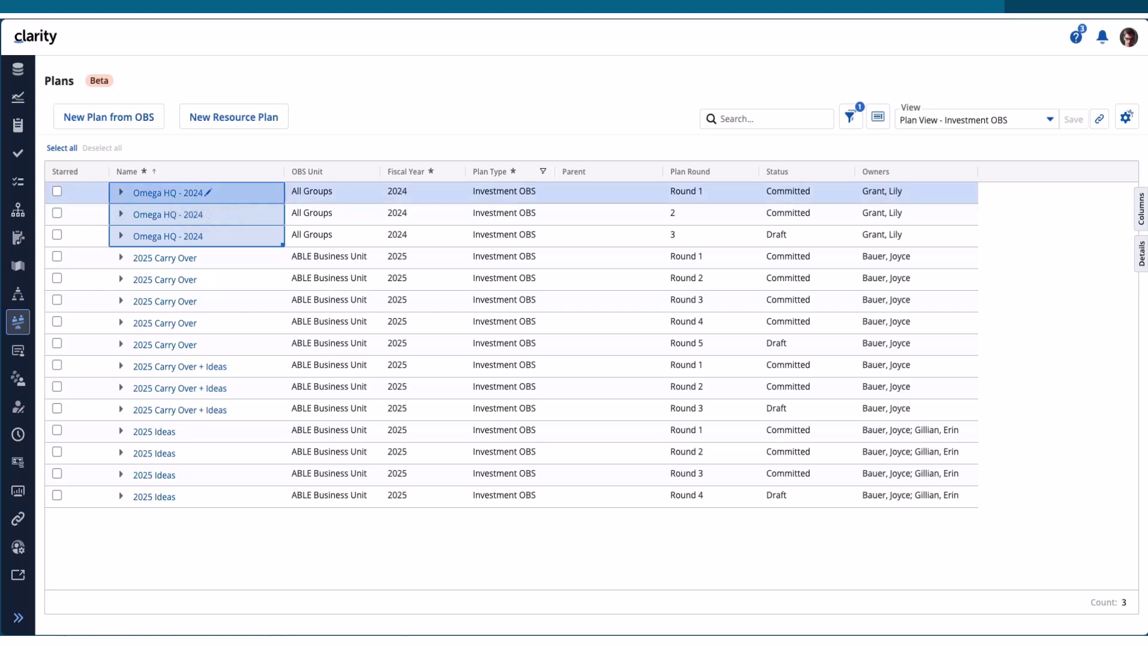
View the Round 1 Omega HQ - 2024 plan, and open the Round 3 plan from the plan list instead.
click(170, 193)
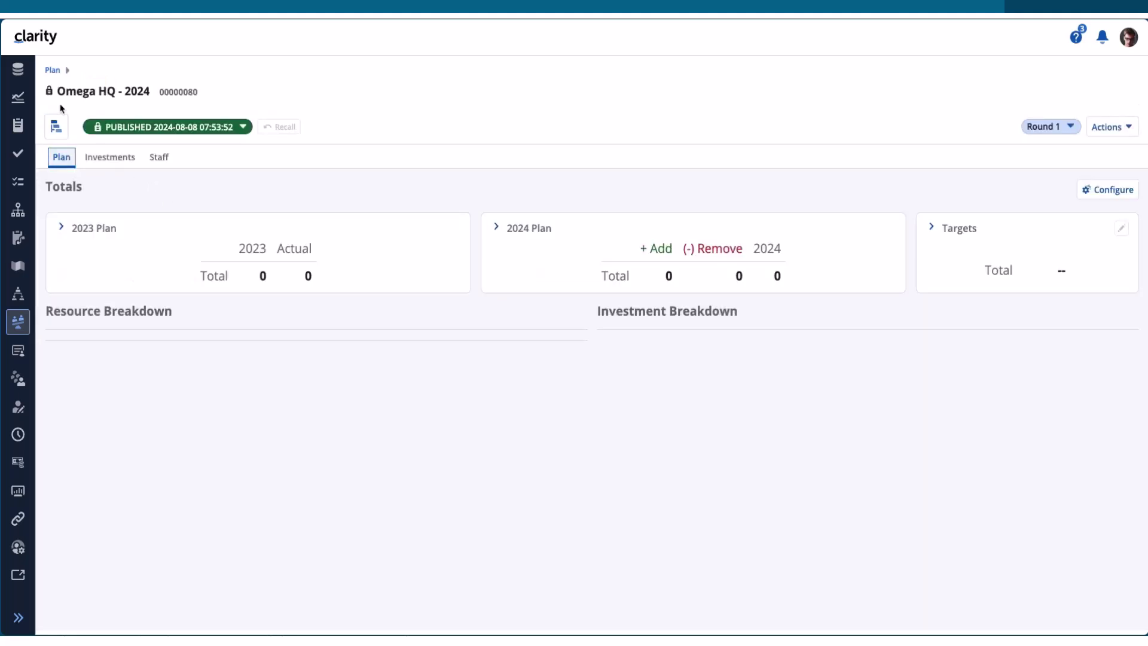
click(53, 70)
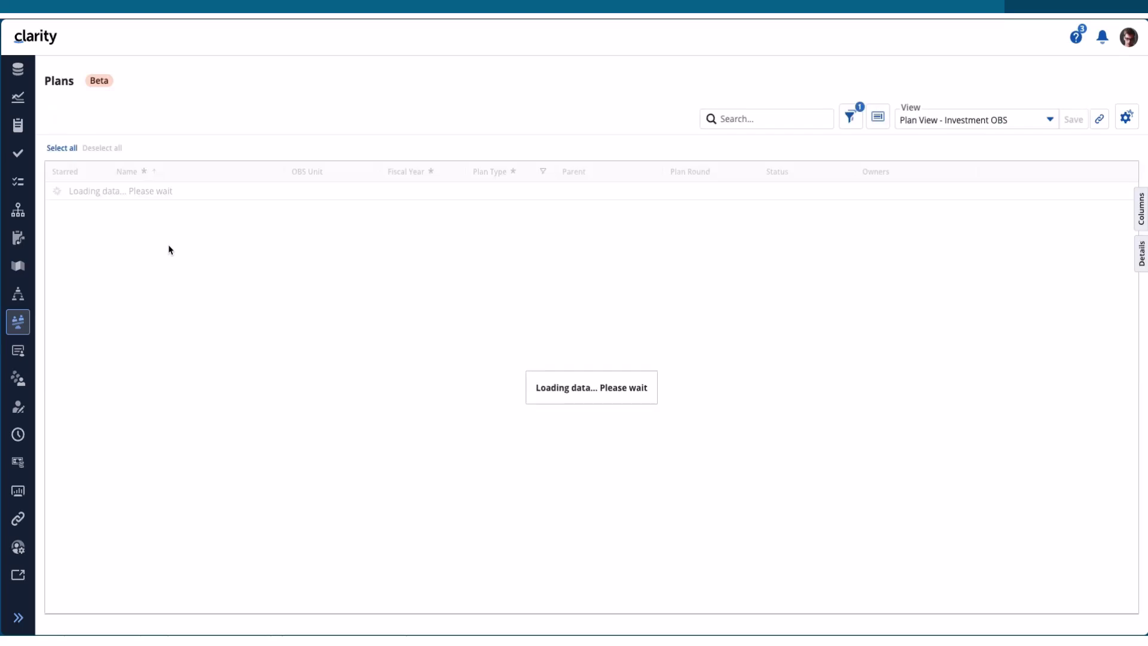
click(174, 242)
click(173, 238)
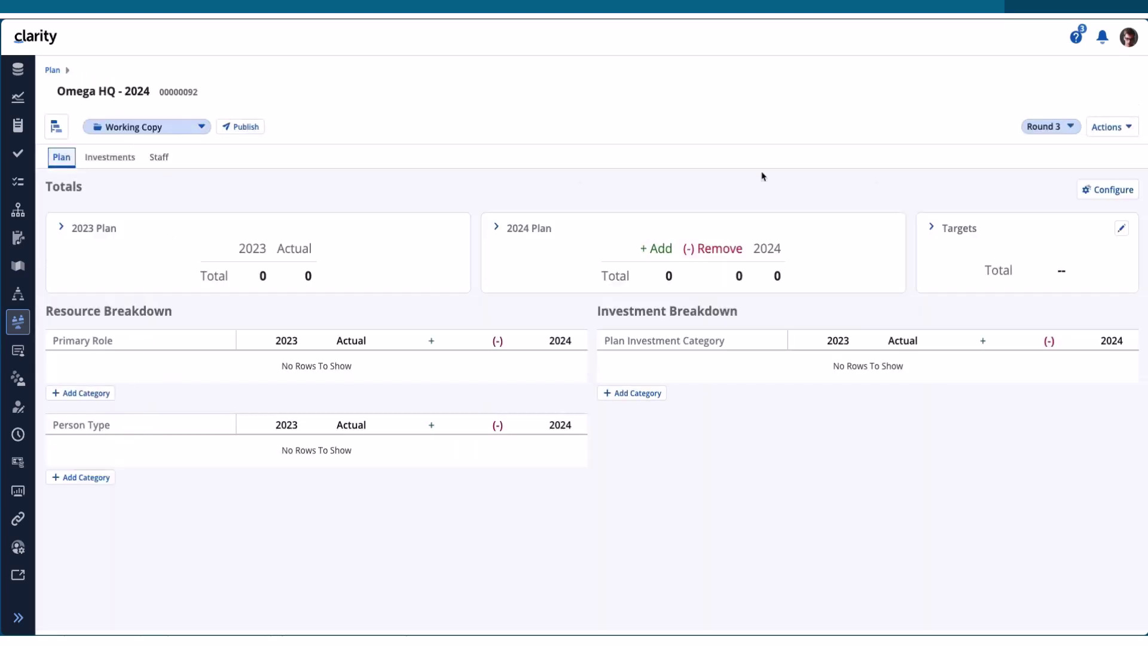
Review the Update Plan Structure from OBS wizard through its Investment Types page, and return to the plan list without updating.
click(1128, 130)
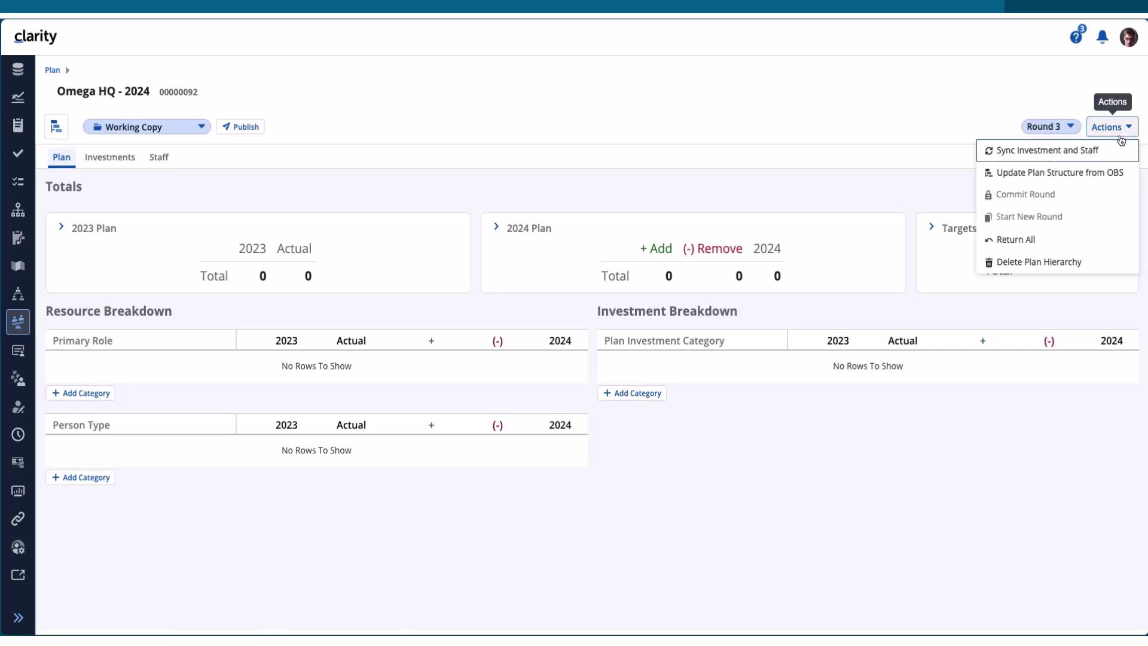
click(1027, 174)
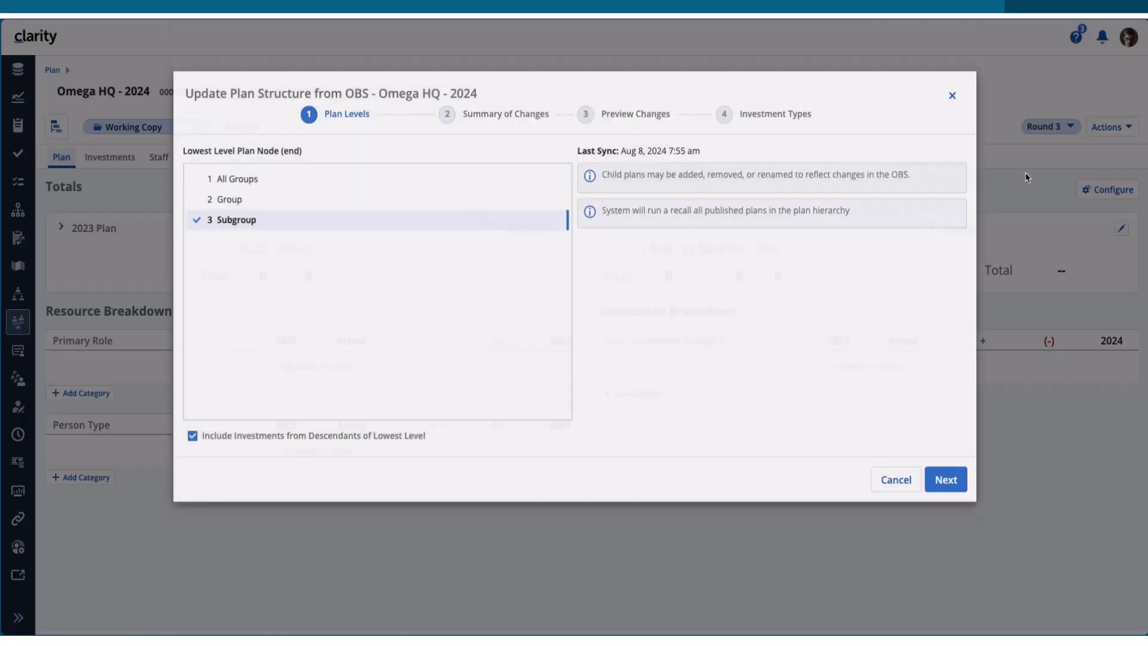
click(950, 530)
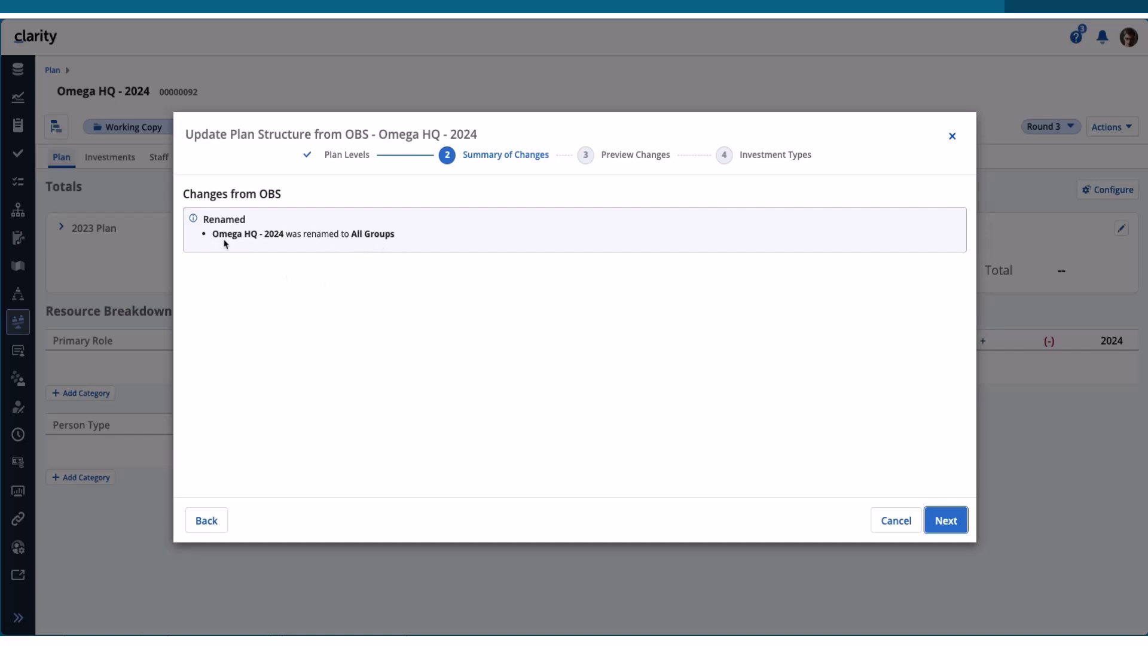
click(939, 522)
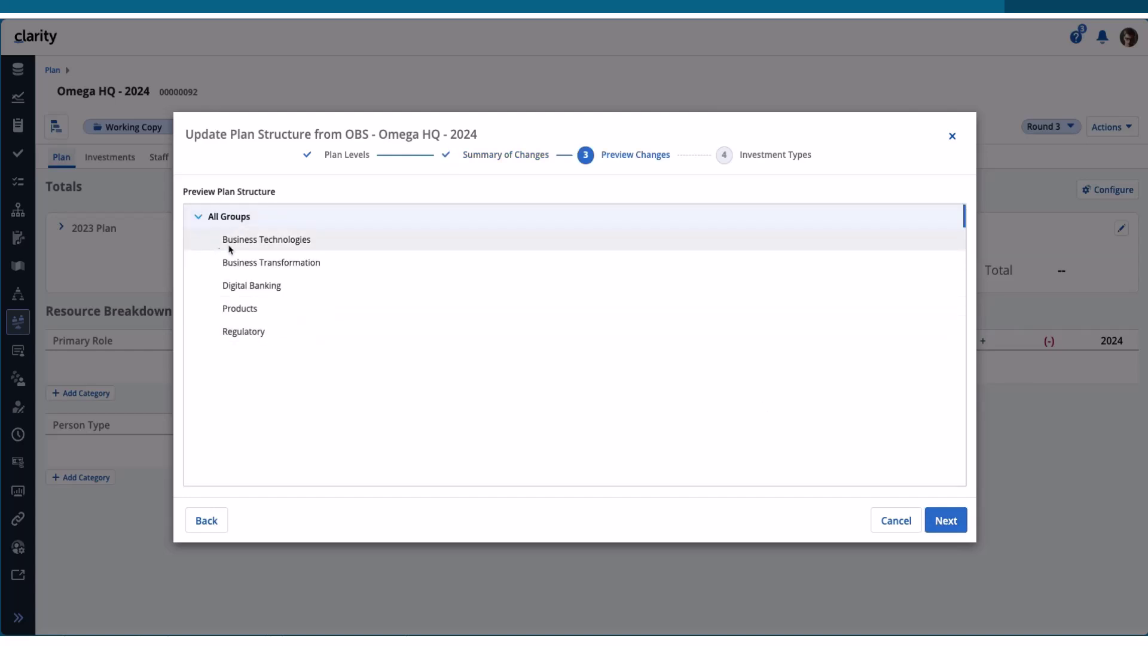
click(948, 524)
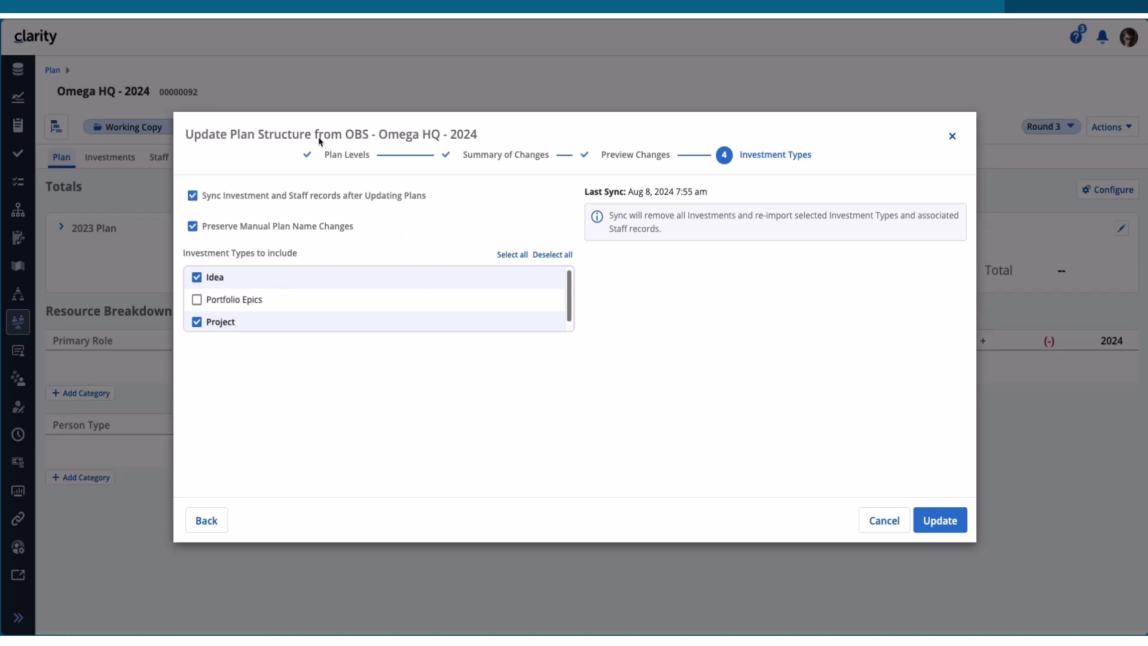
click(874, 512)
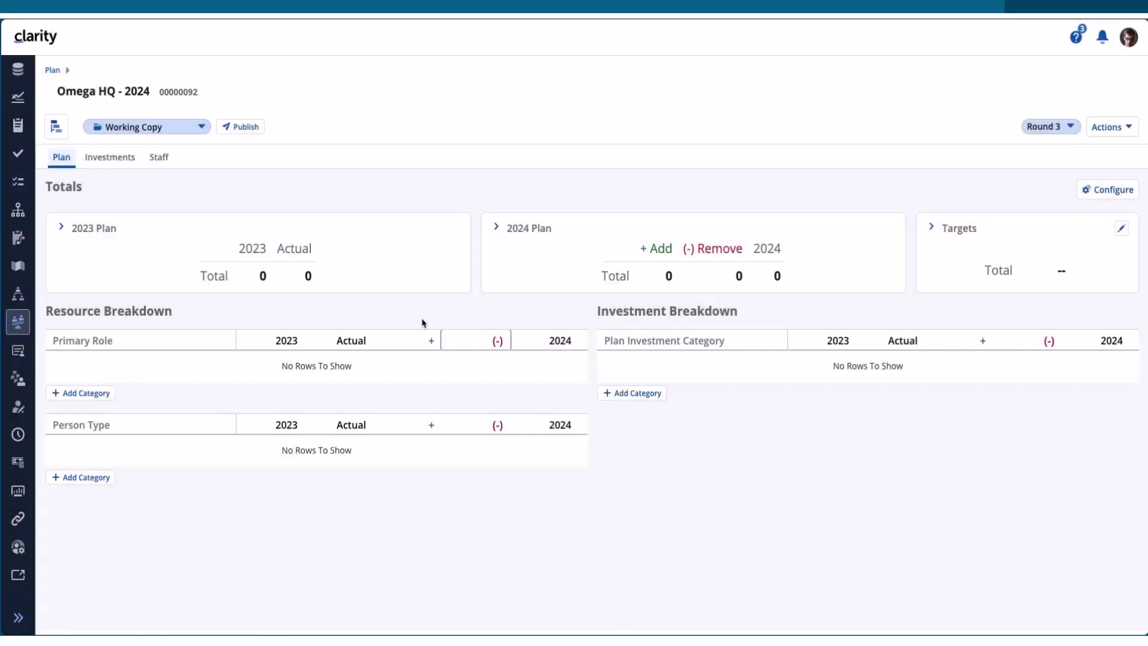
click(52, 70)
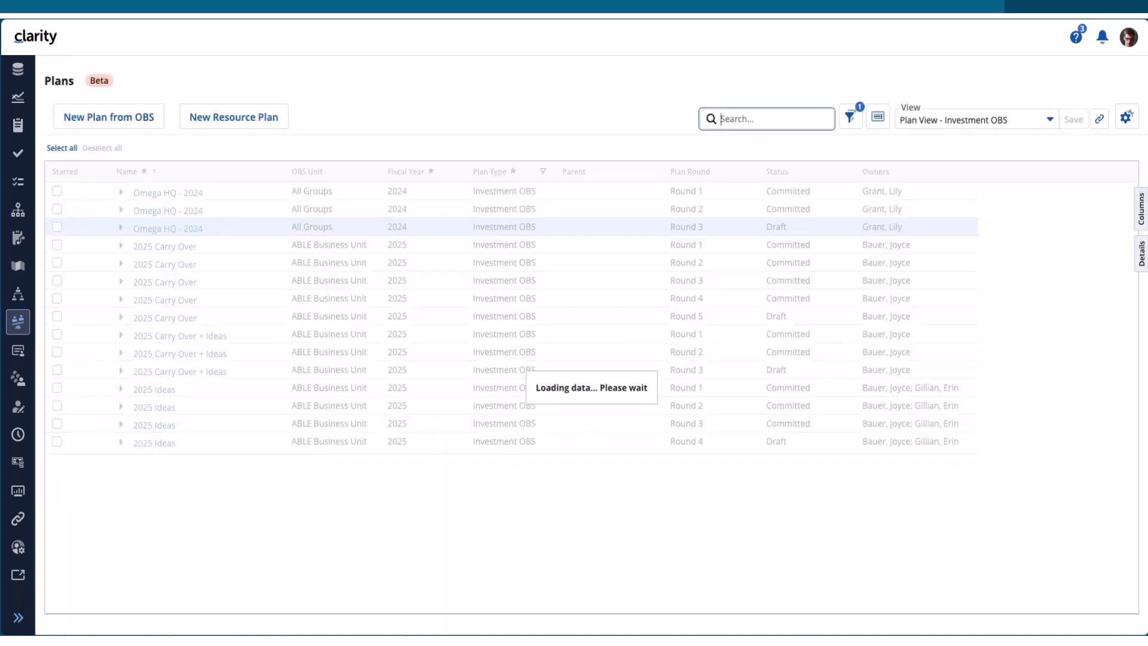
Filter the plan list by Plan Round equal to Current Round.
click(513, 90)
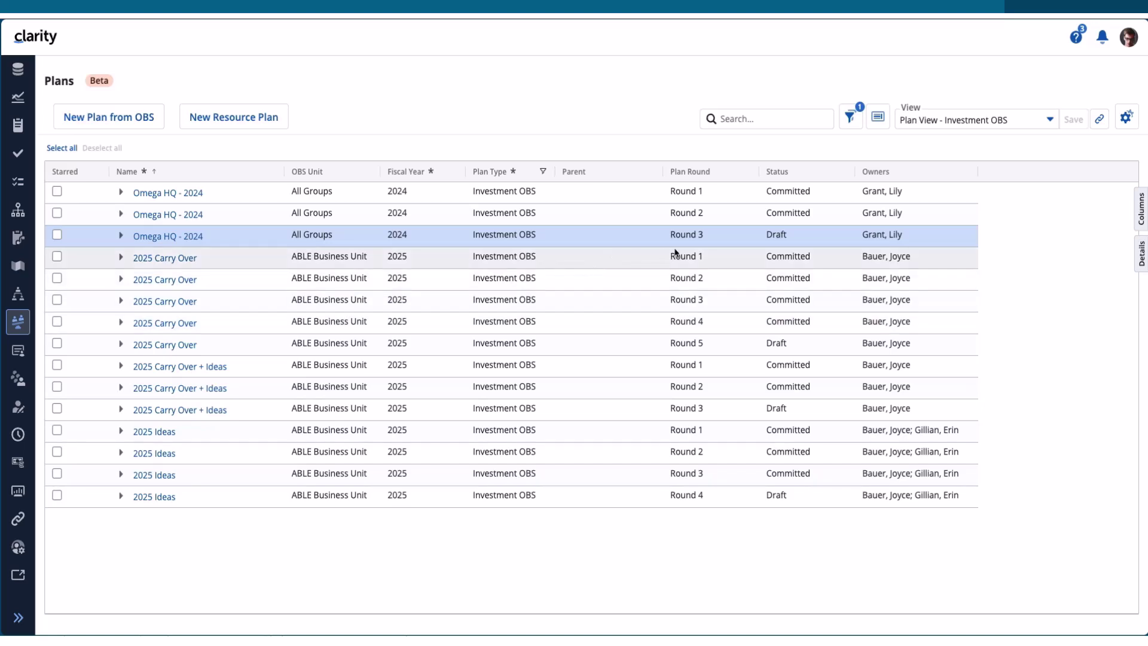
click(703, 245)
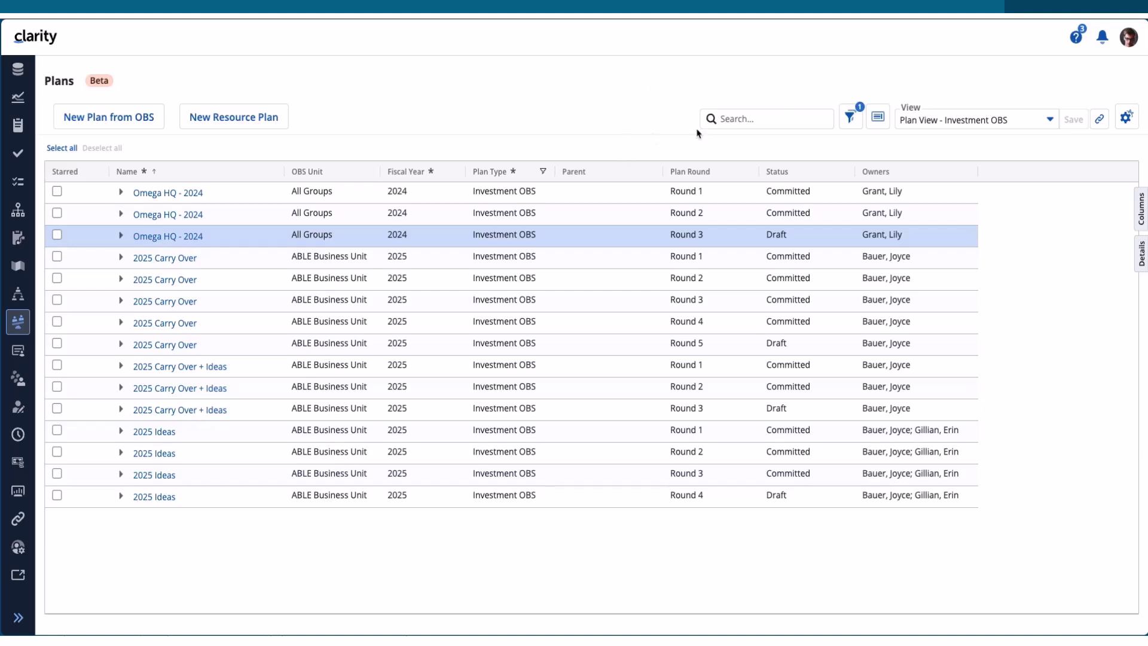
click(850, 118)
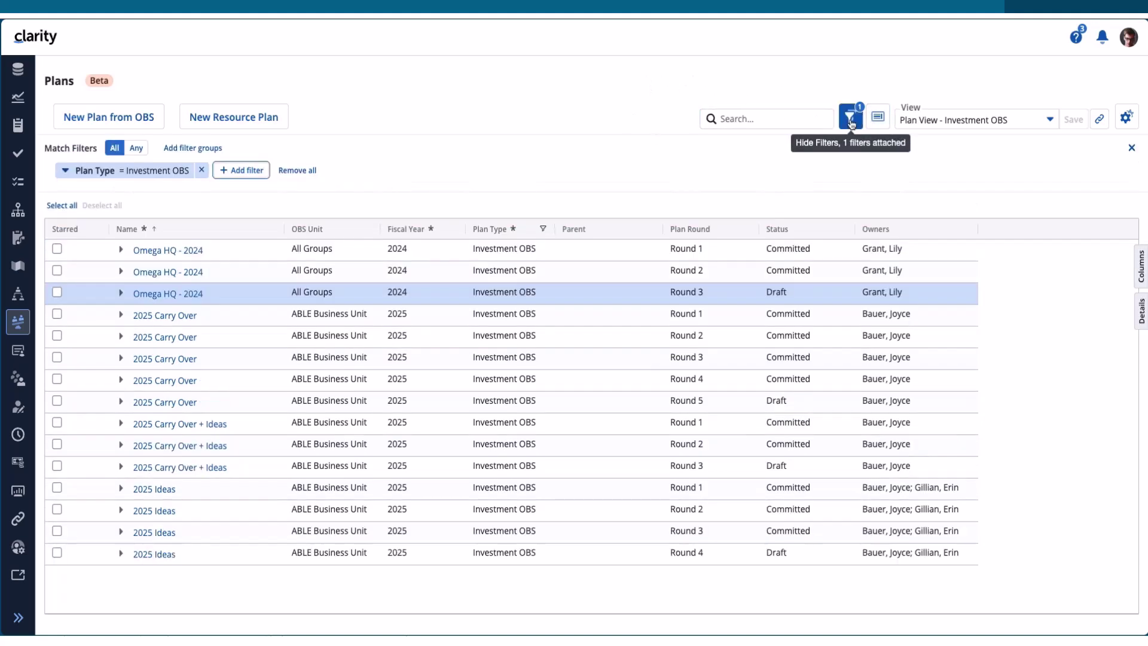
click(242, 171)
scroll(263, 291, down, 5)
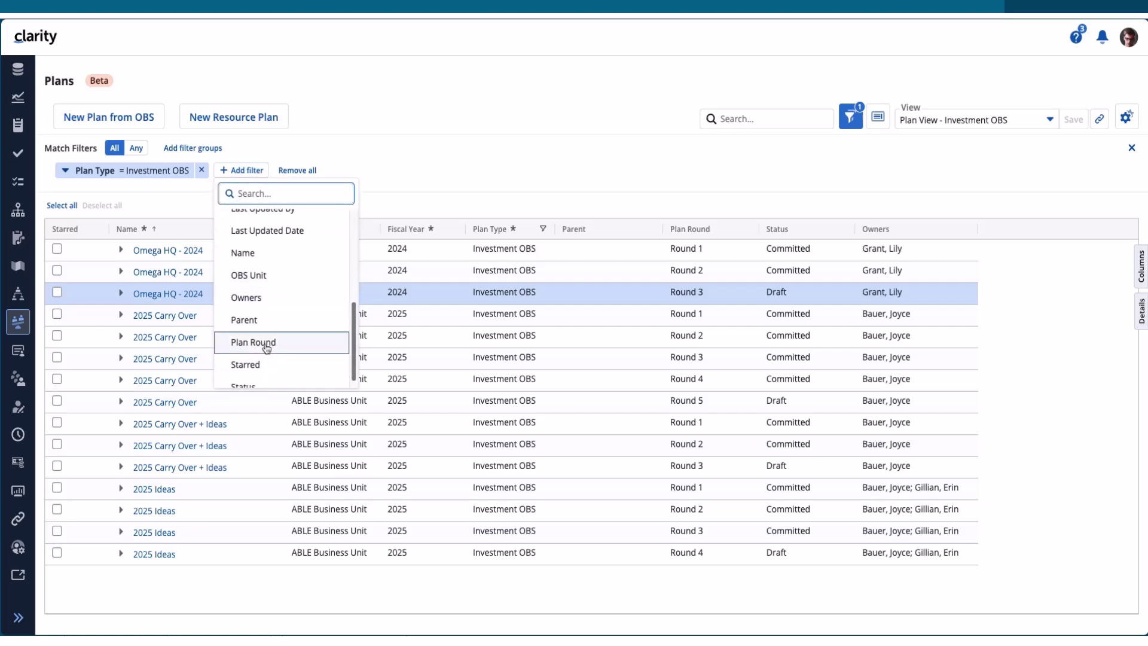
click(266, 344)
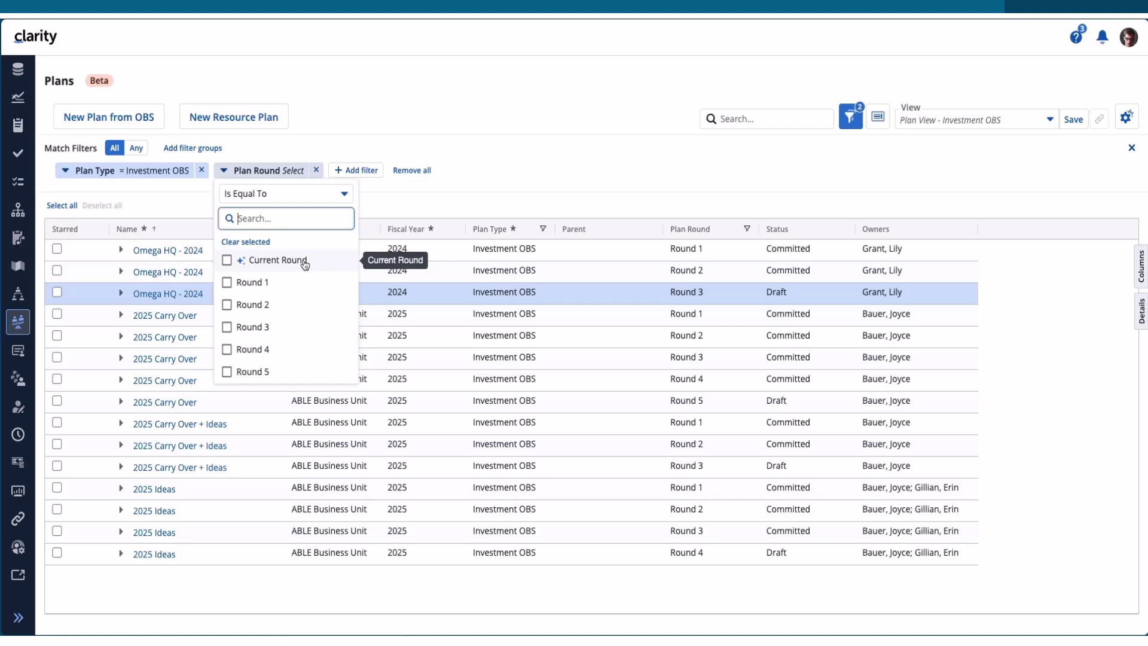
click(227, 261)
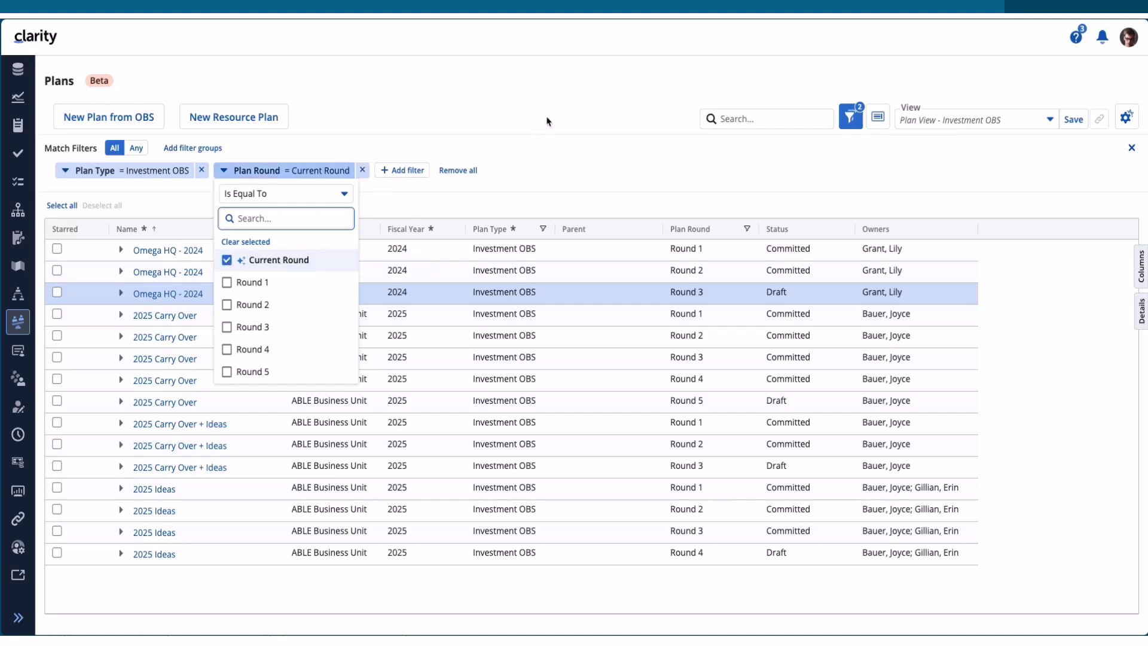
click(691, 297)
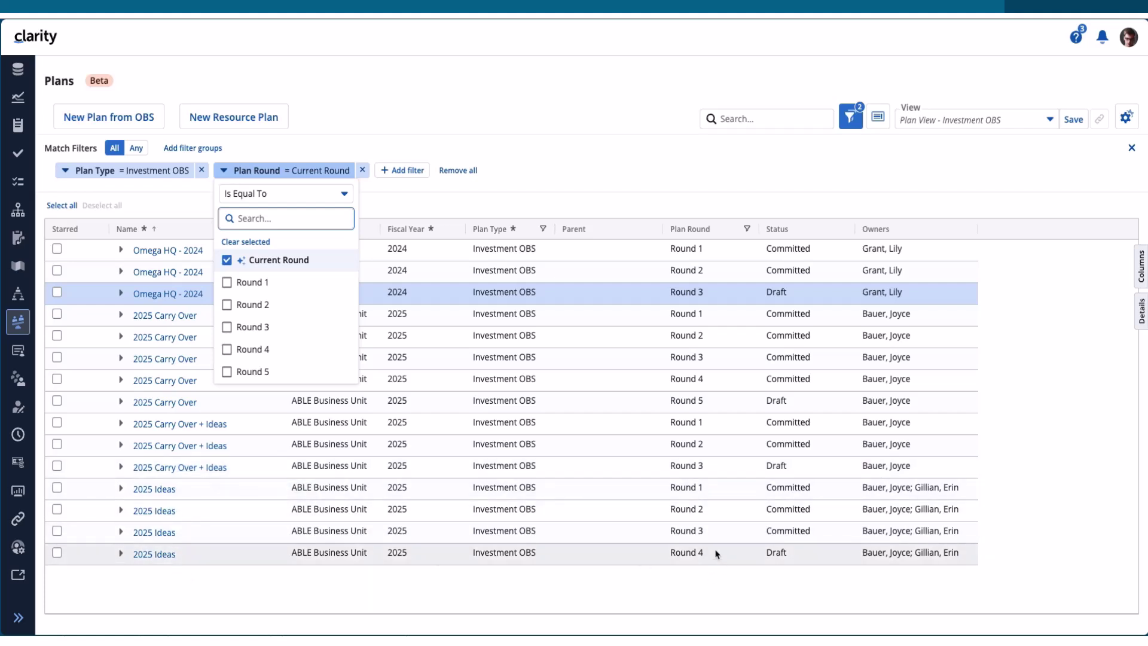
click(571, 113)
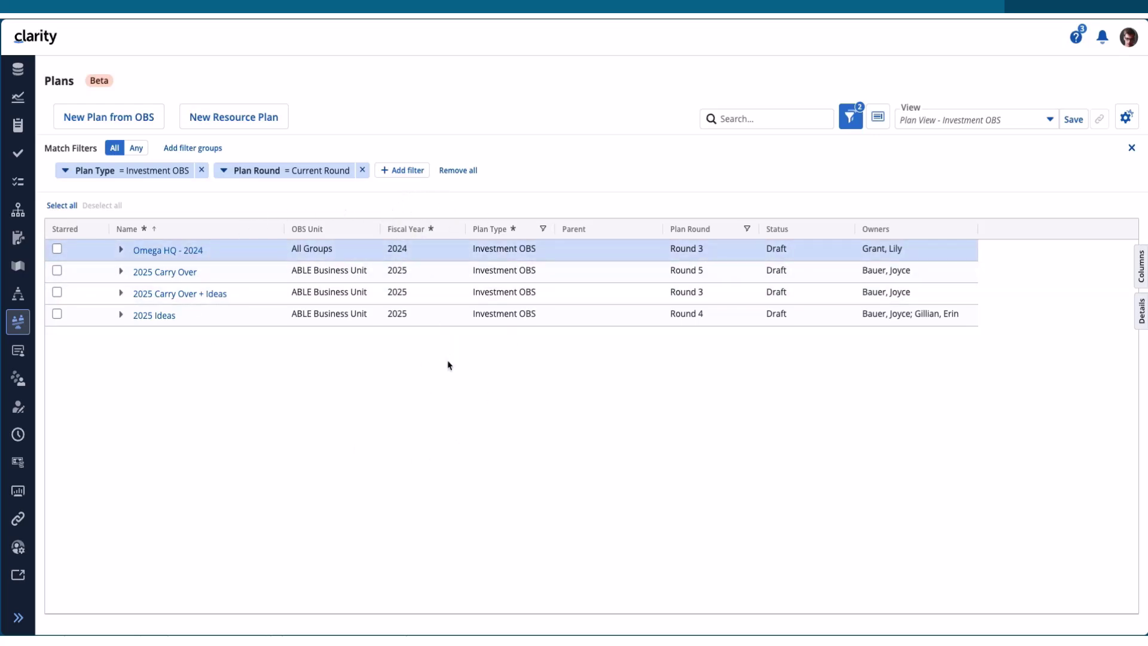
Remove the Plan Round filter from the plan list.
click(412, 172)
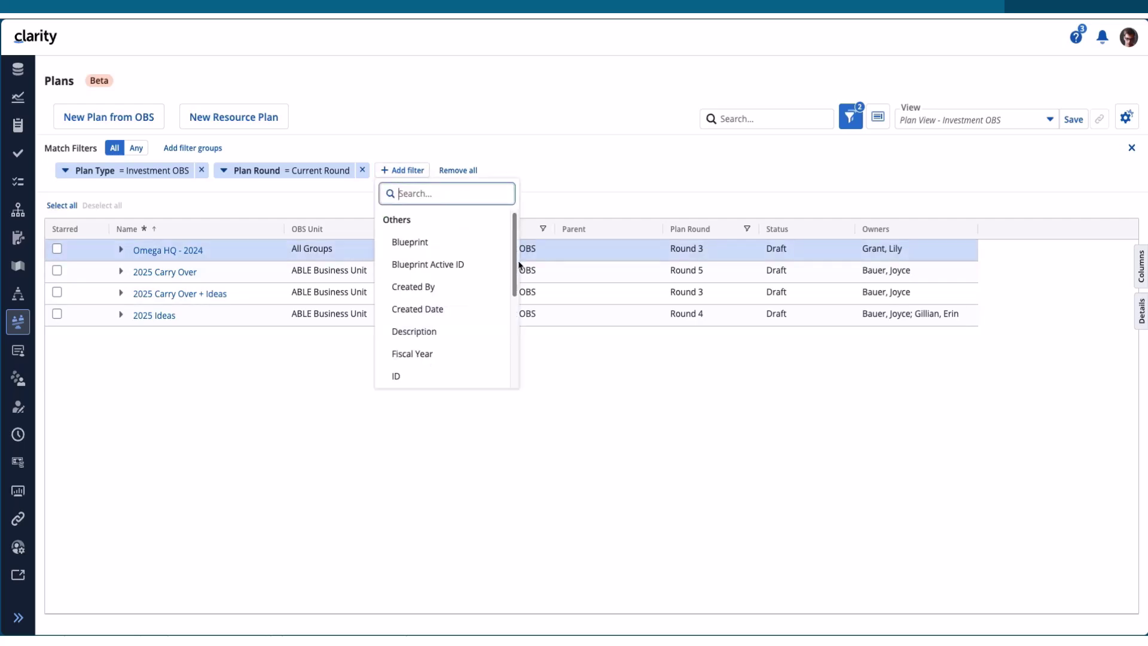
click(610, 177)
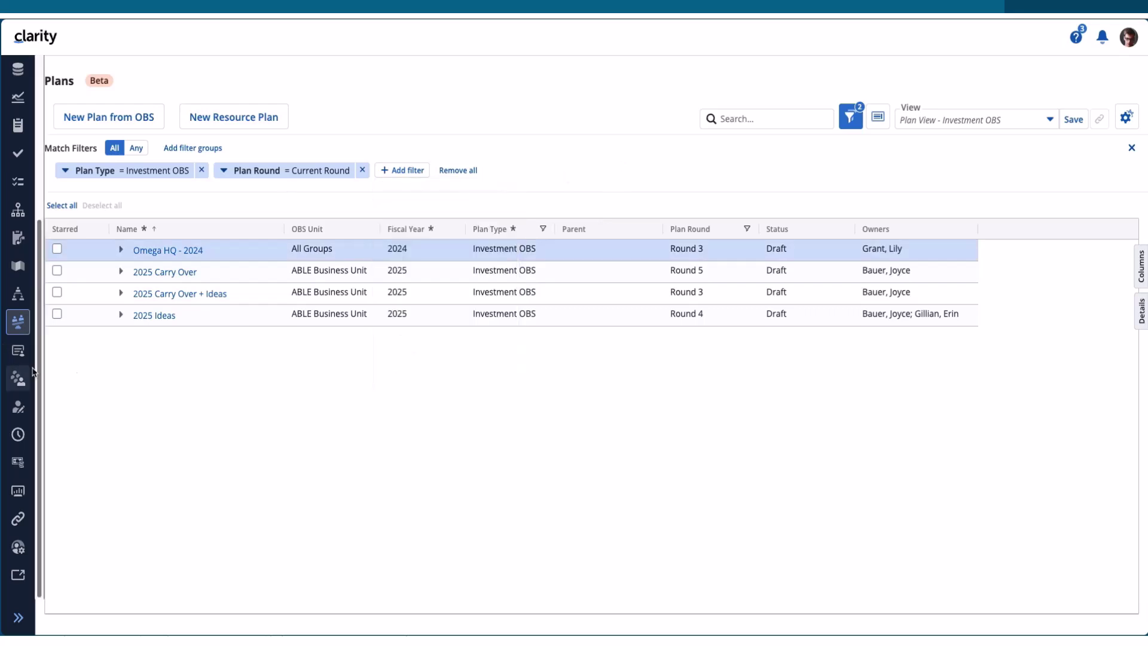
click(362, 170)
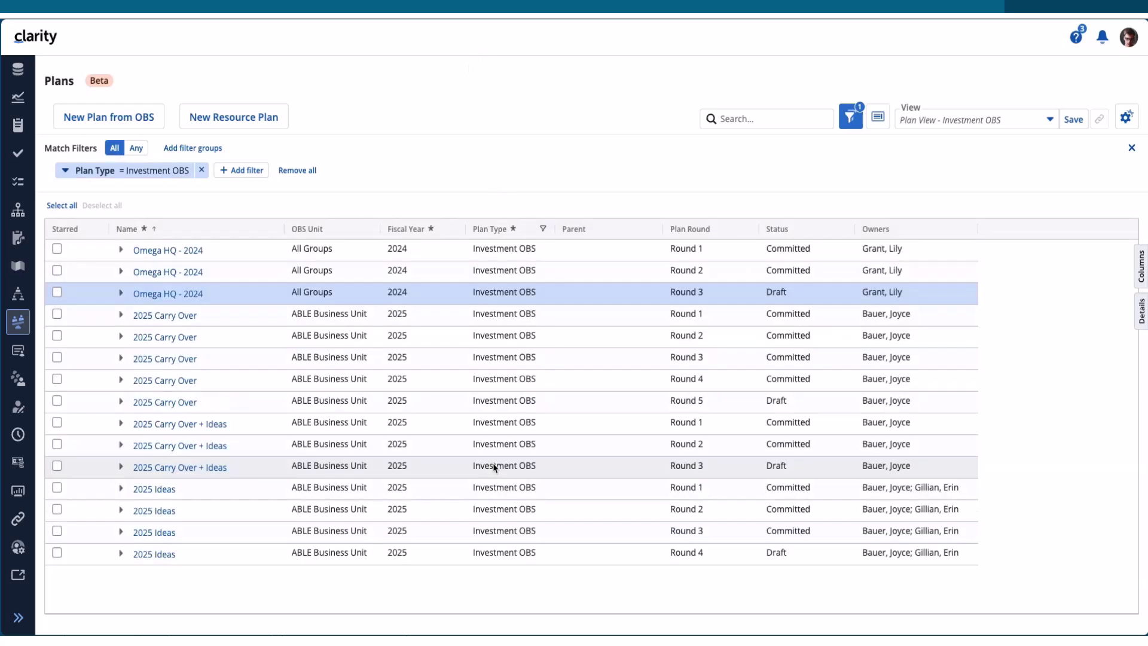
Open the Round 5 plan 2025 Carry Over, view its Round 4 and Round 2 data, and return to the plan list.
click(164, 403)
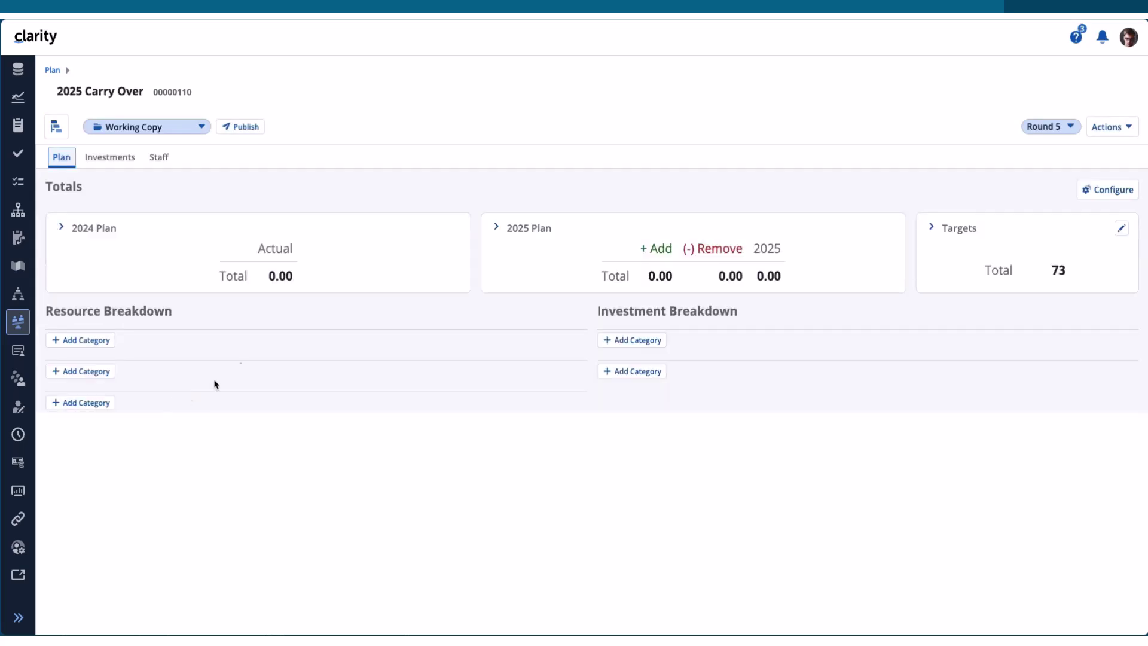
click(1071, 133)
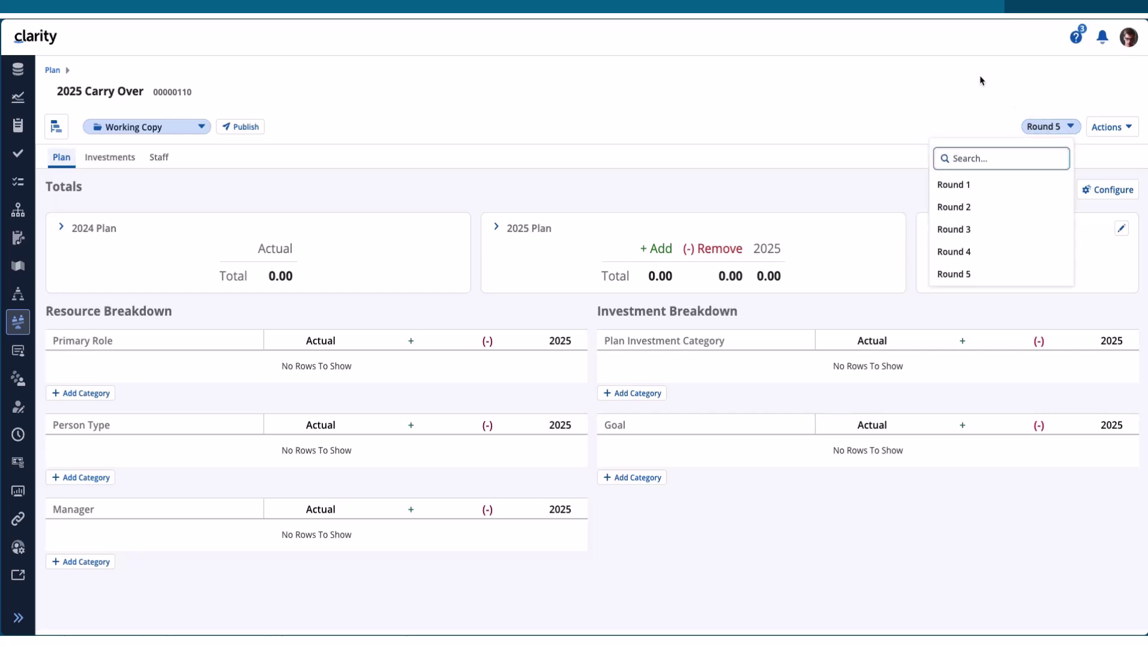
click(974, 245)
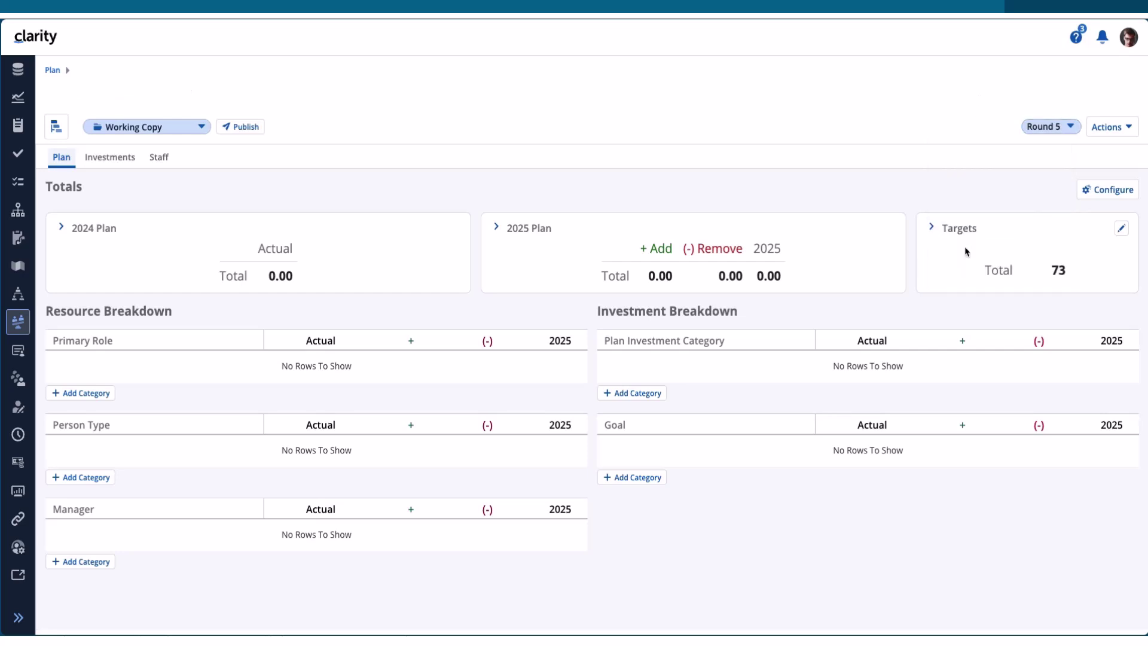
click(1067, 128)
click(954, 207)
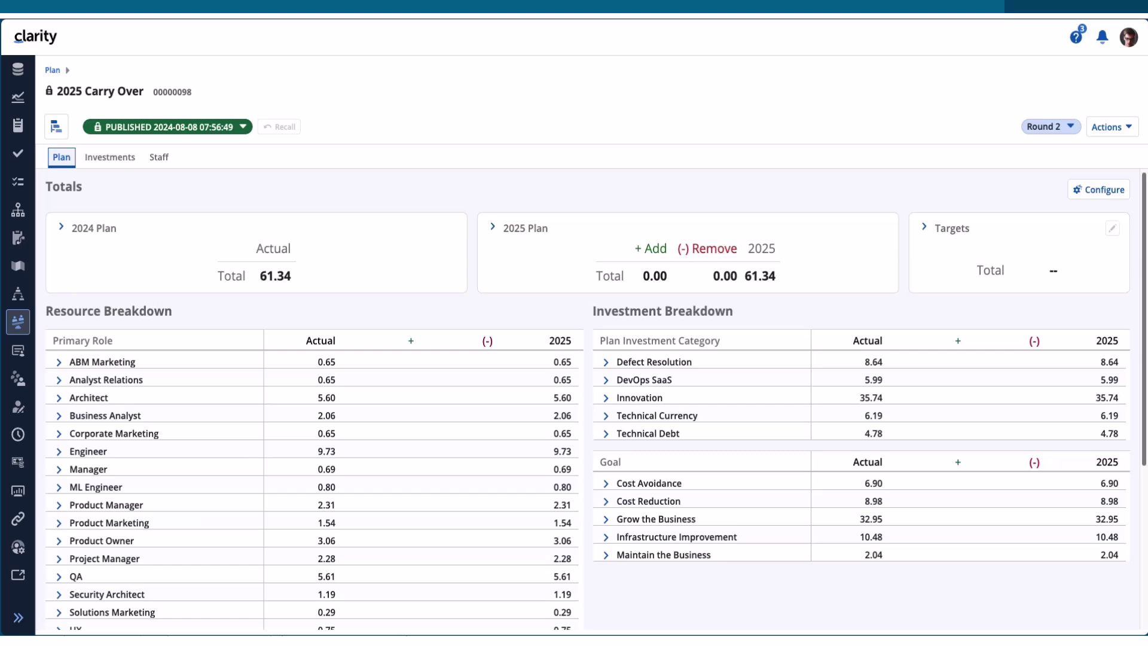
click(52, 70)
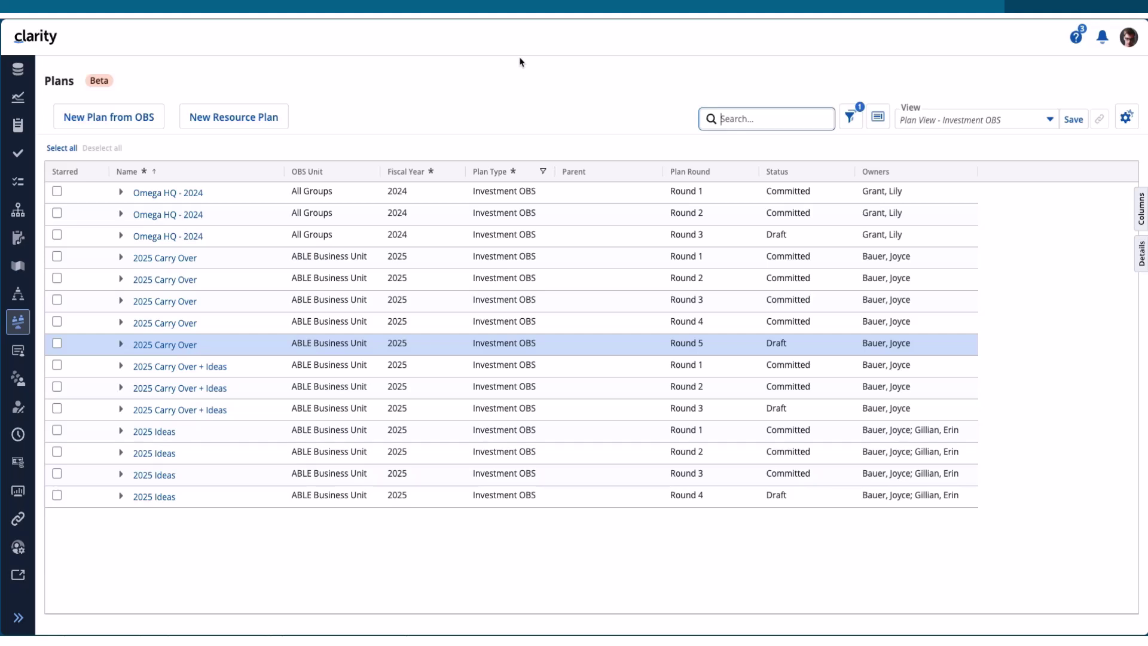
Switch the plan list to Plan View - Resource and open the resource list of the 2025 FTE Capacity plan.
click(996, 126)
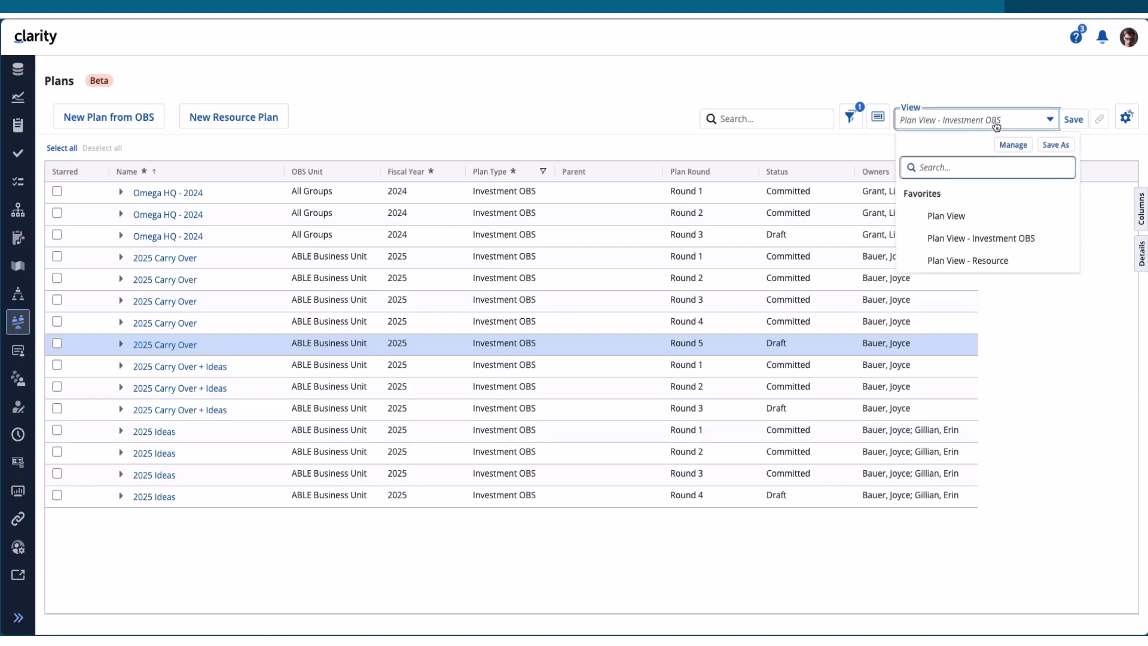
click(980, 265)
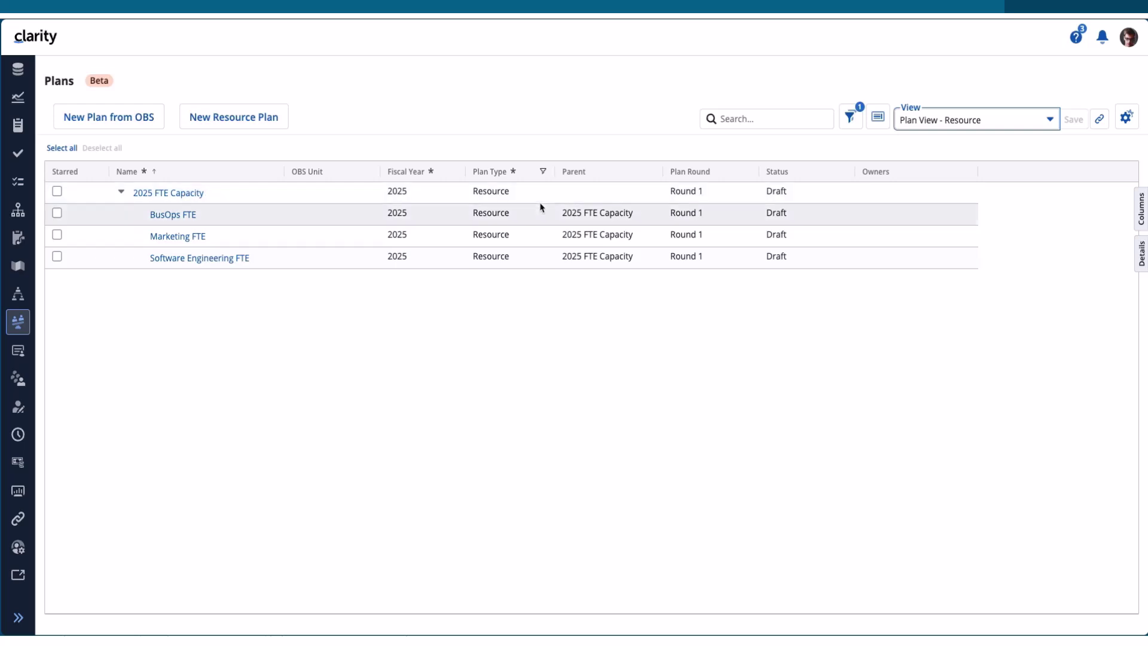
click(171, 193)
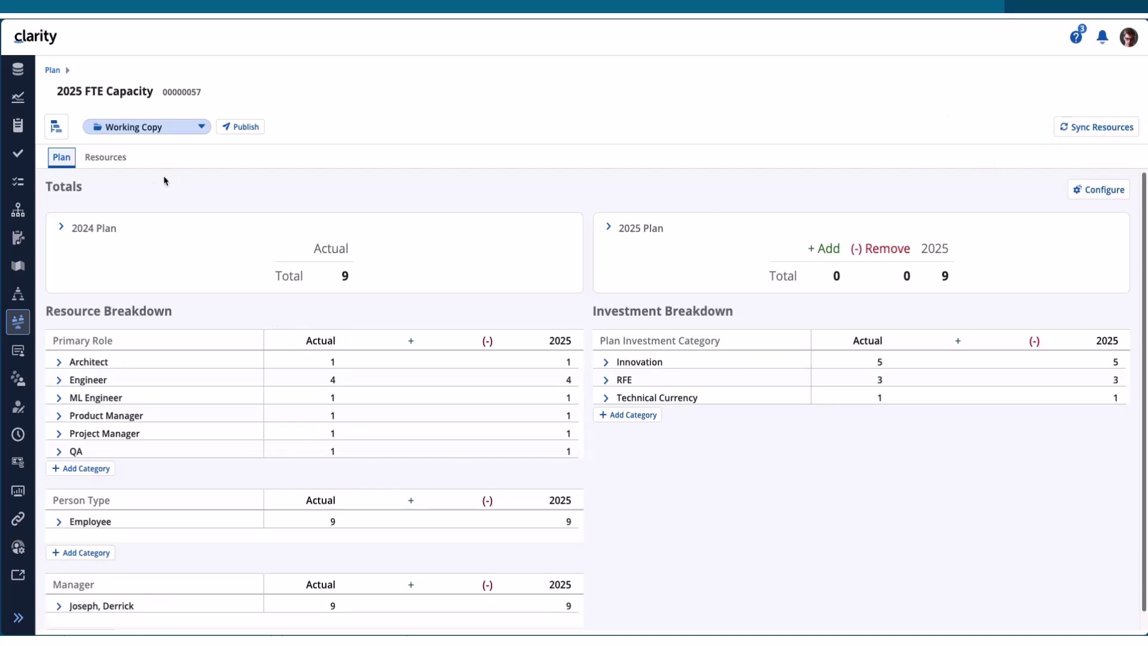
click(105, 157)
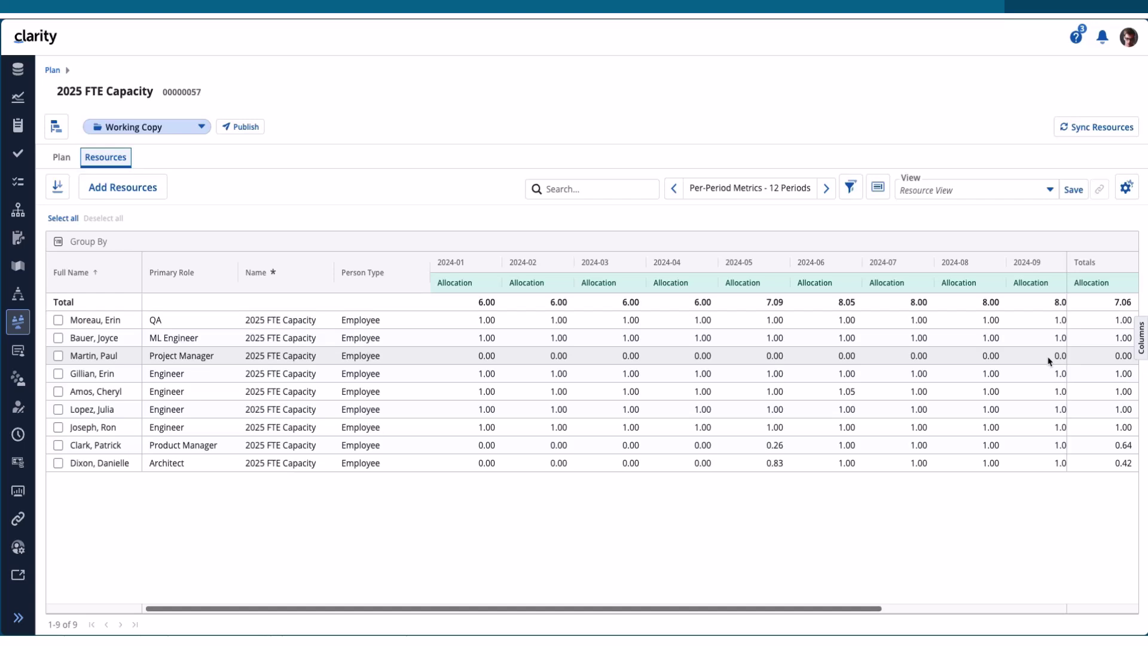
click(635, 559)
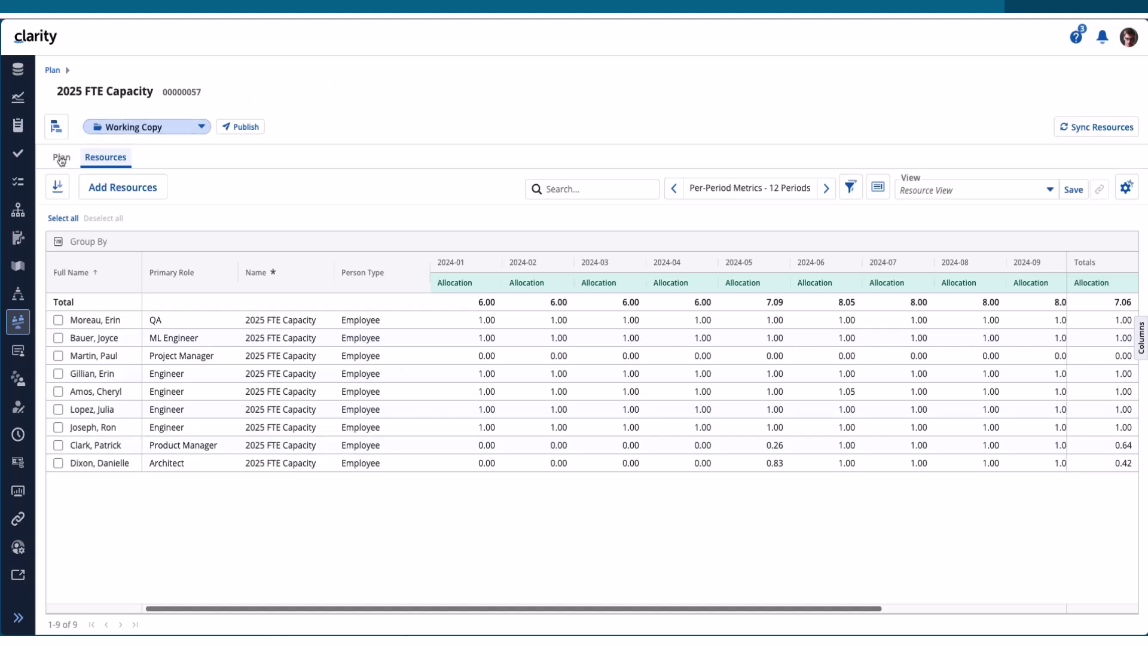
Save the 2025 FTE Capacity working copy as version v1 and switch the plan back to Working Copy.
click(200, 127)
click(224, 152)
text(V)
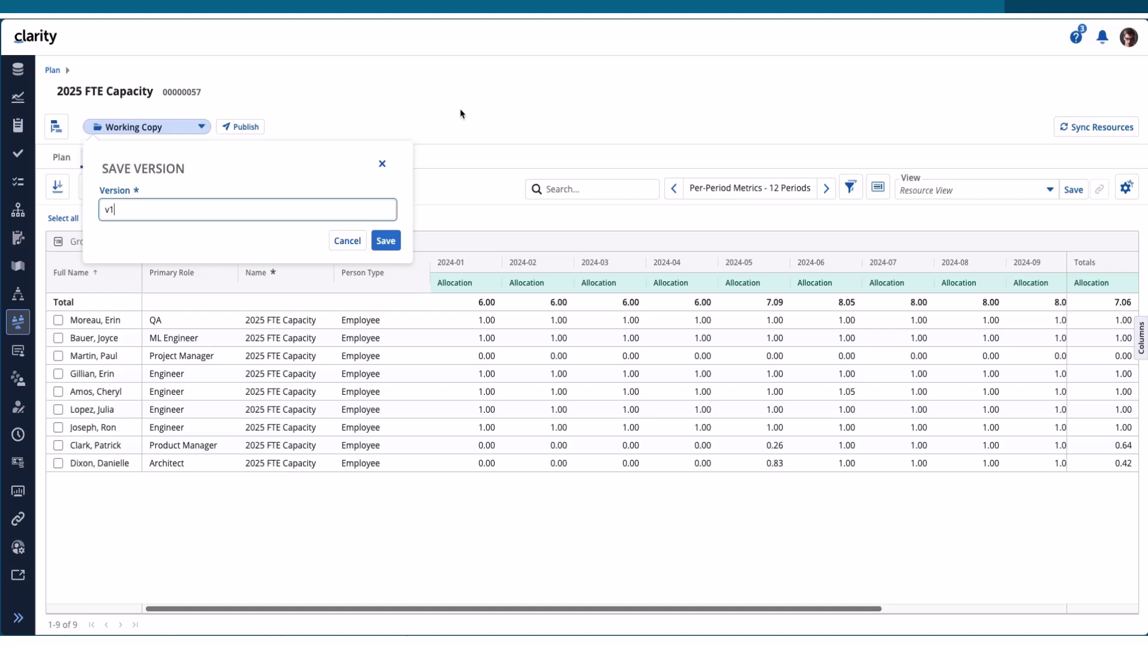
key(Tab)
key(Tab)
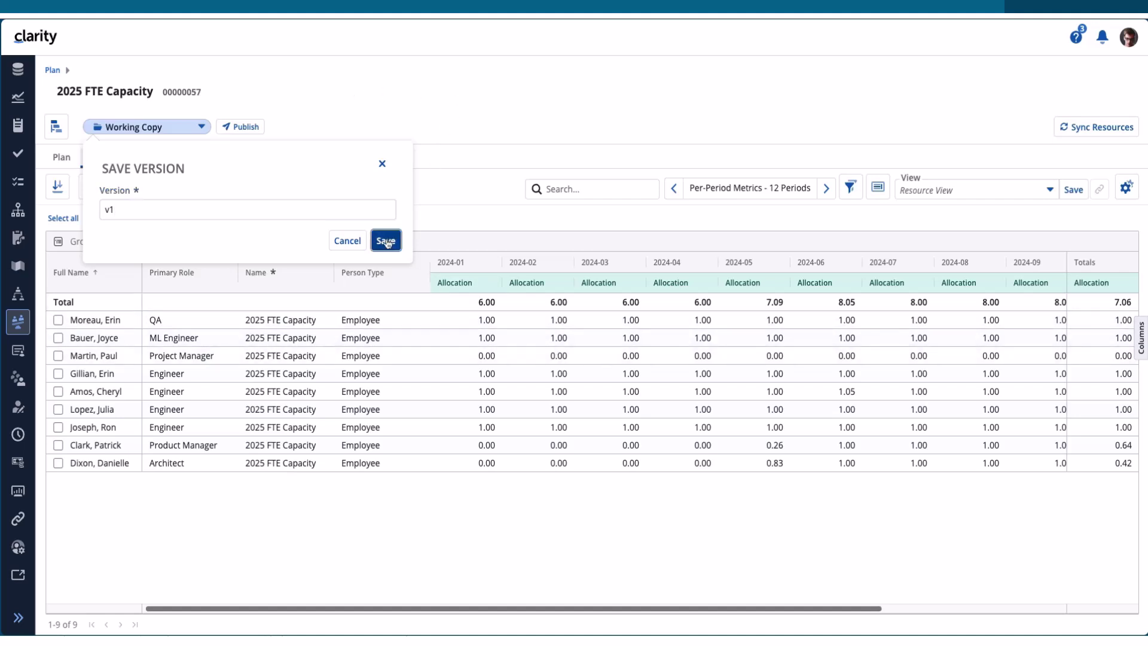
key(Return)
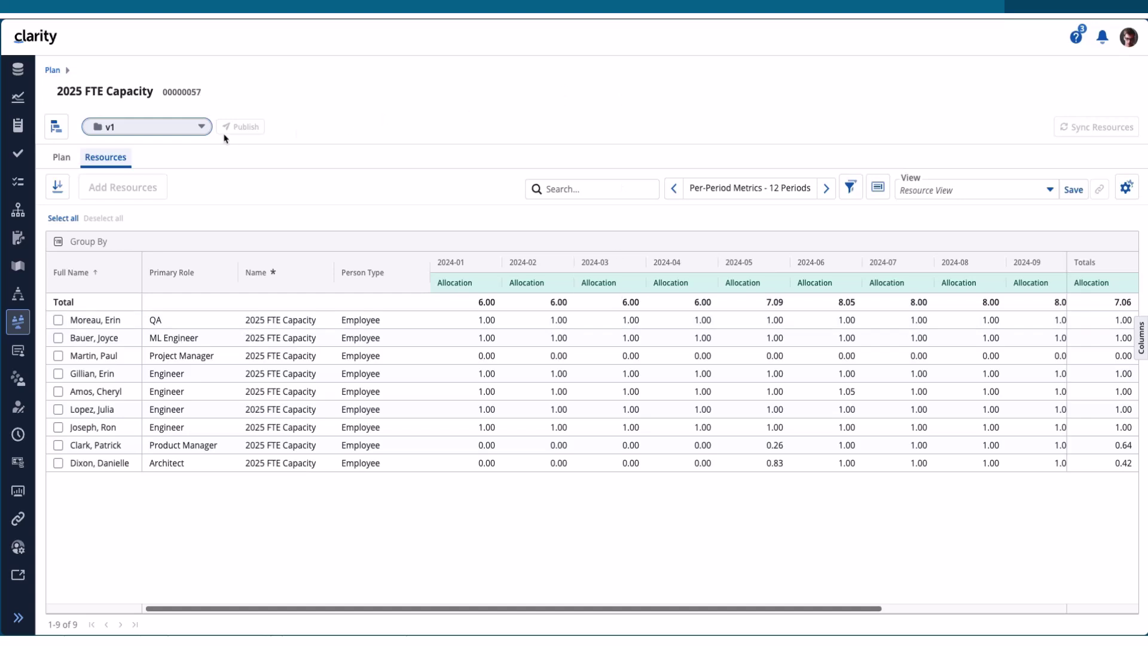
click(164, 128)
click(144, 200)
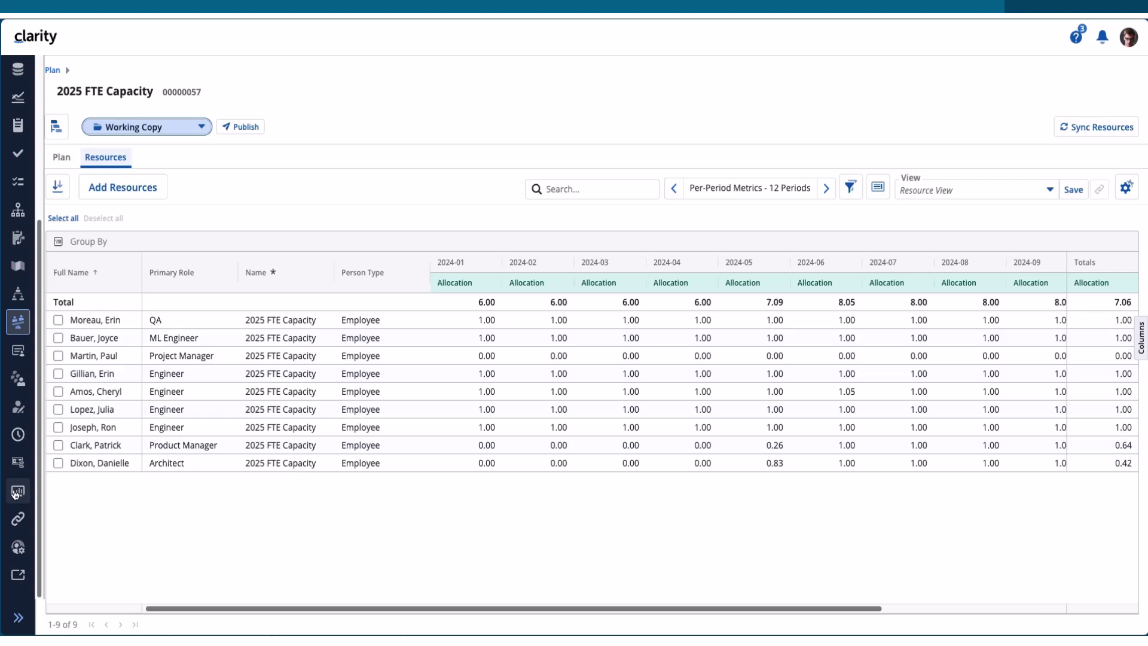
Expand the eCommerce Portal allocations by investment in Staffing to view its staff, and return to the plan list.
click(21, 359)
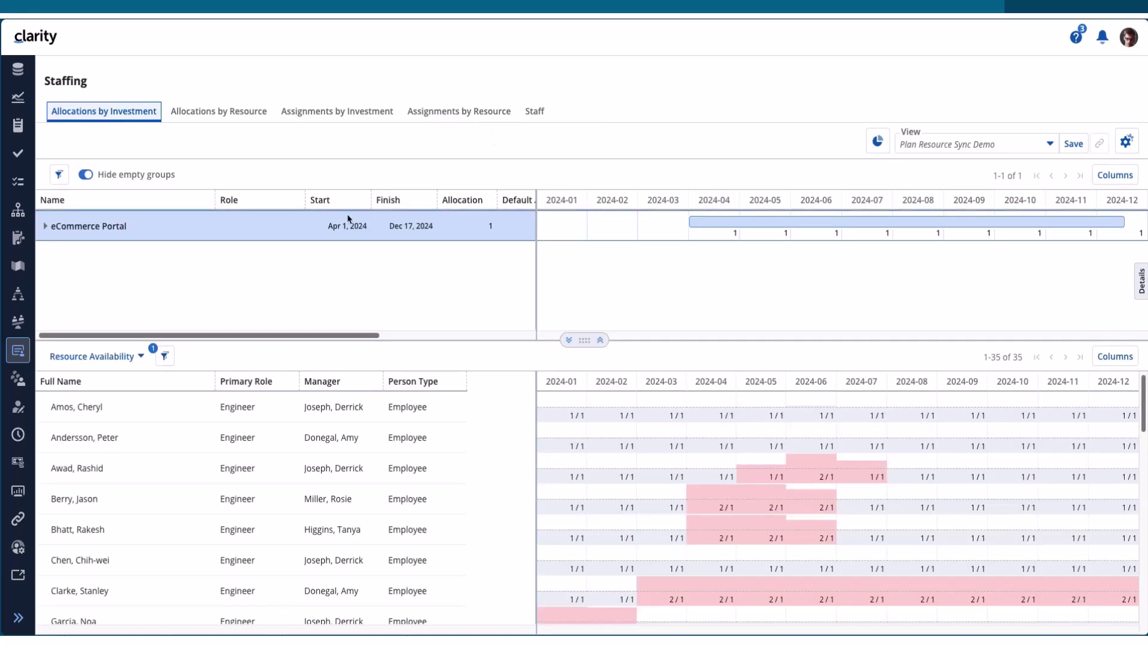
click(45, 226)
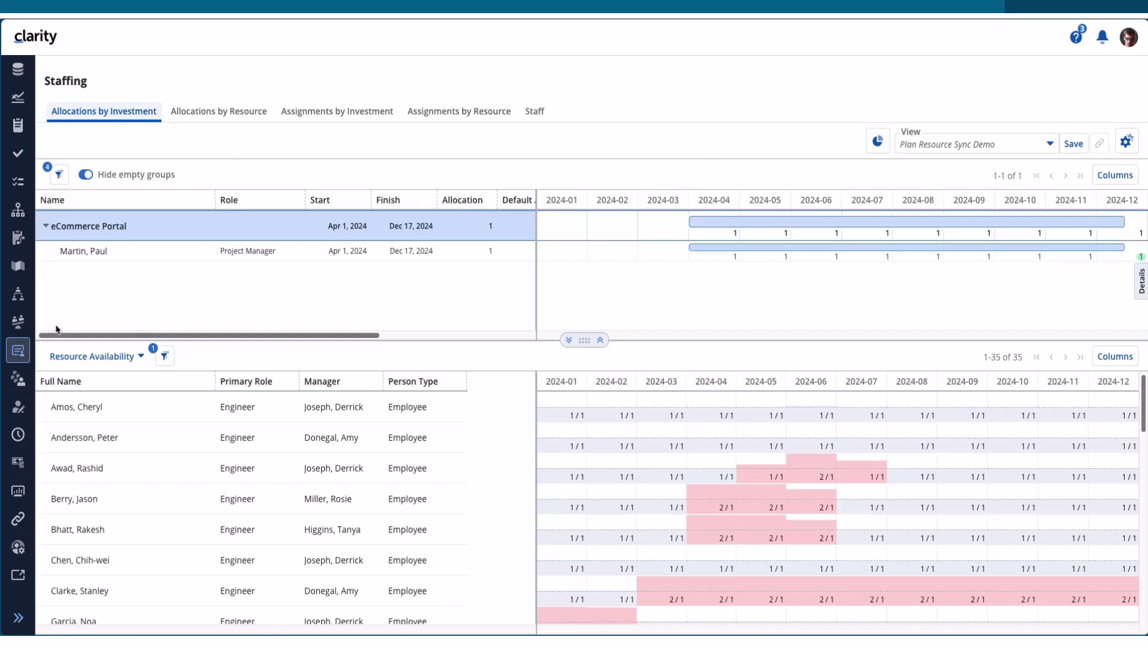
click(31, 320)
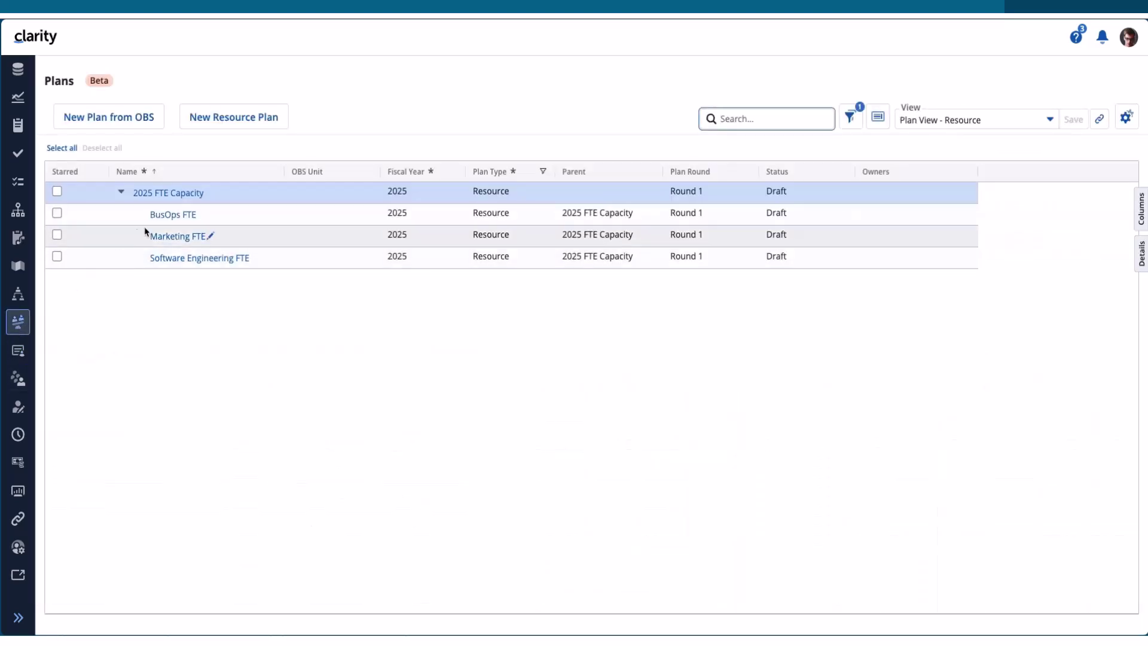
Sync resources for the 2025 FTE Capacity plan and open its resource list.
click(187, 200)
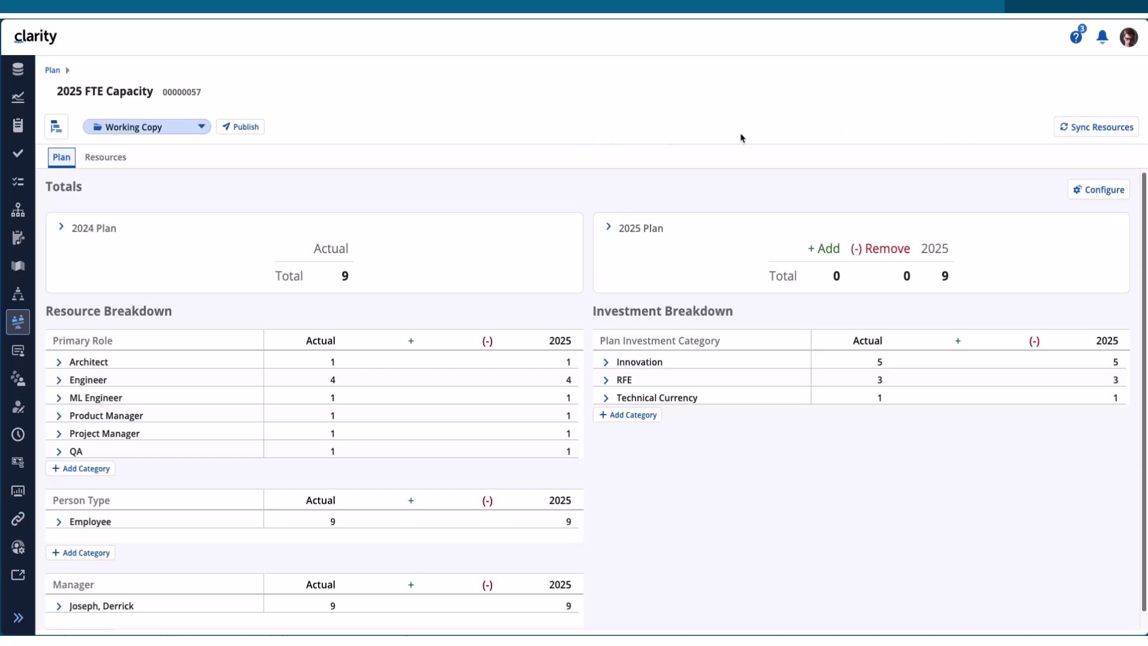
click(1086, 128)
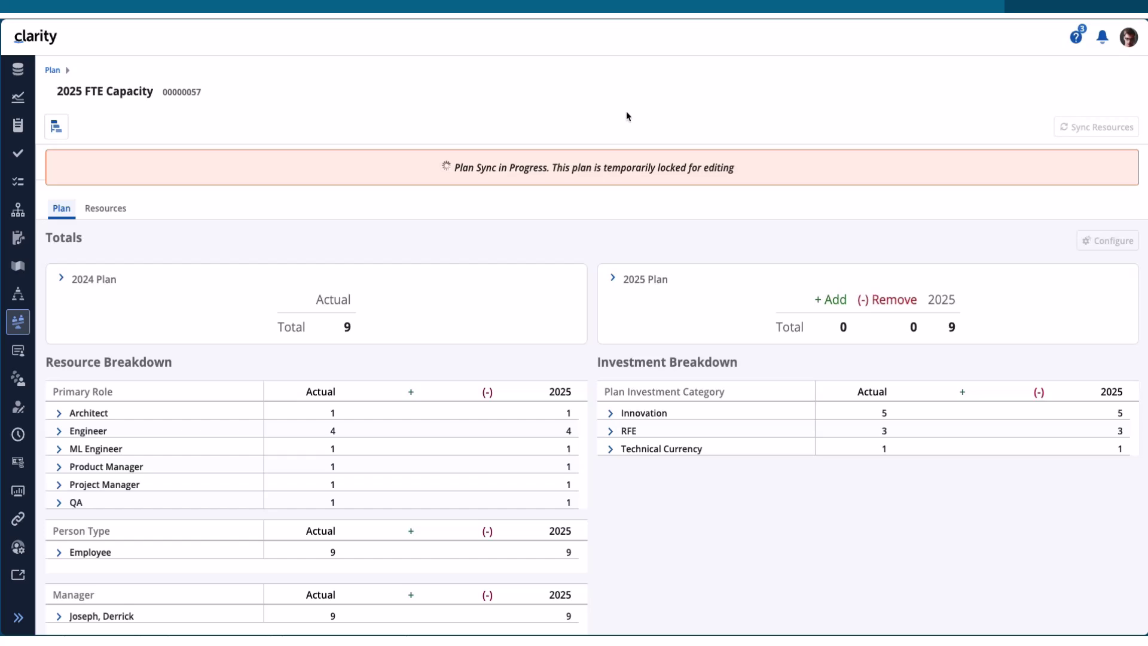
click(120, 213)
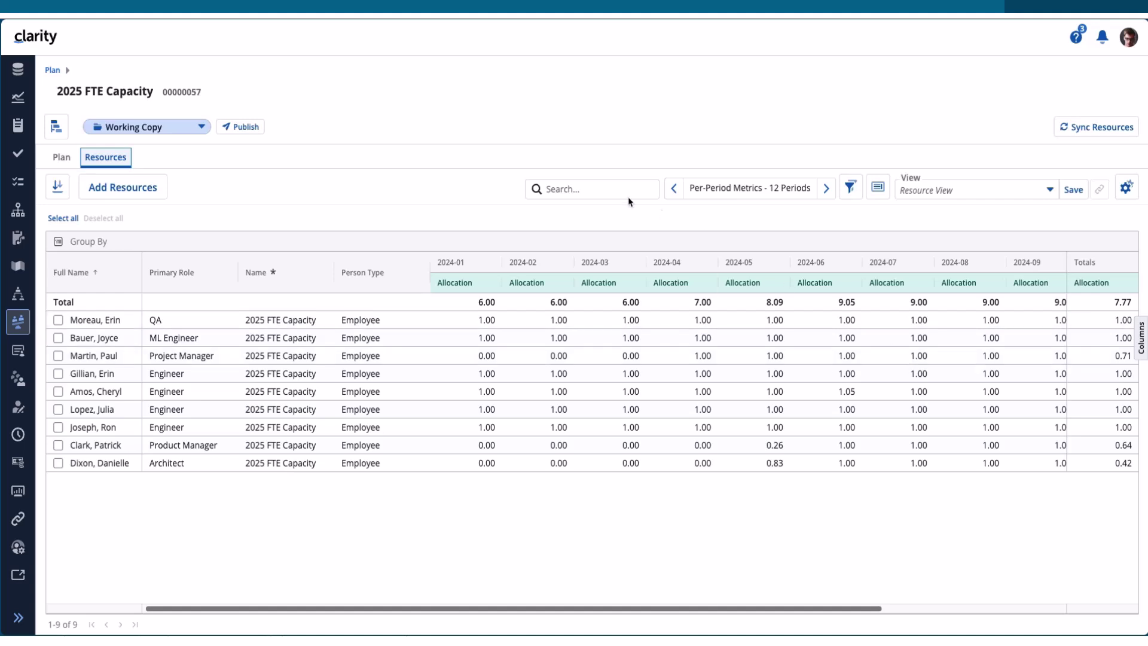
View the resource allocations in version v1 for comparison and return to the Working Copy.
click(191, 131)
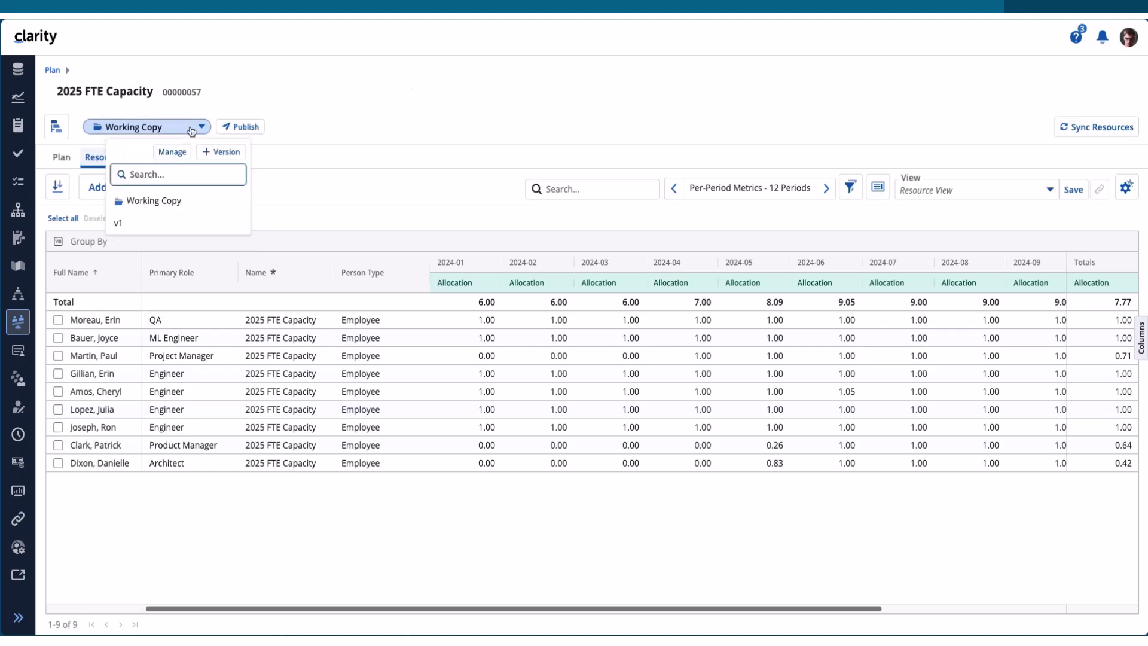
click(123, 227)
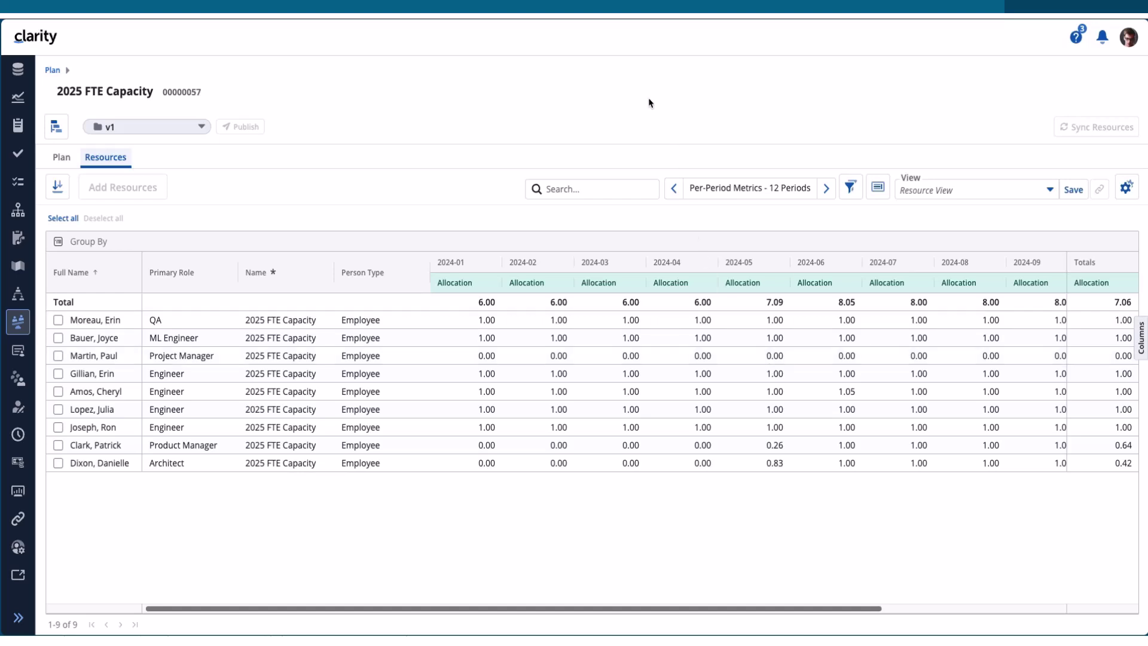
click(123, 129)
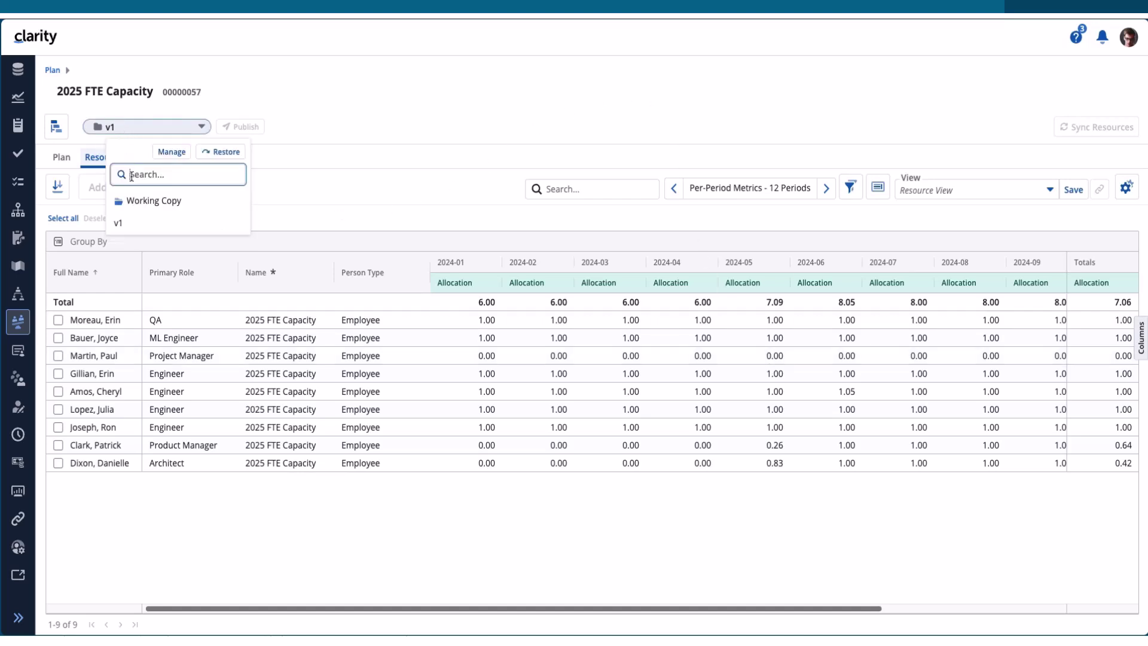
click(155, 202)
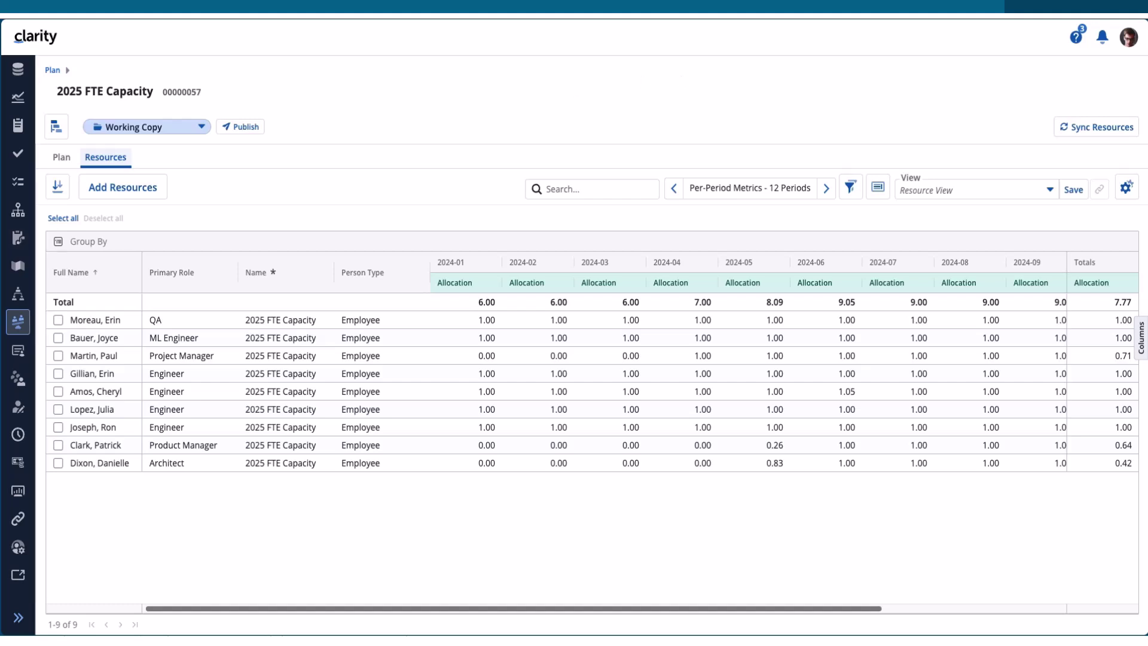
Open the rules of the Plans - Demo blueprint and view the rule disabling Parent and Fiscal Year editing for Investment OBS plans.
click(18, 548)
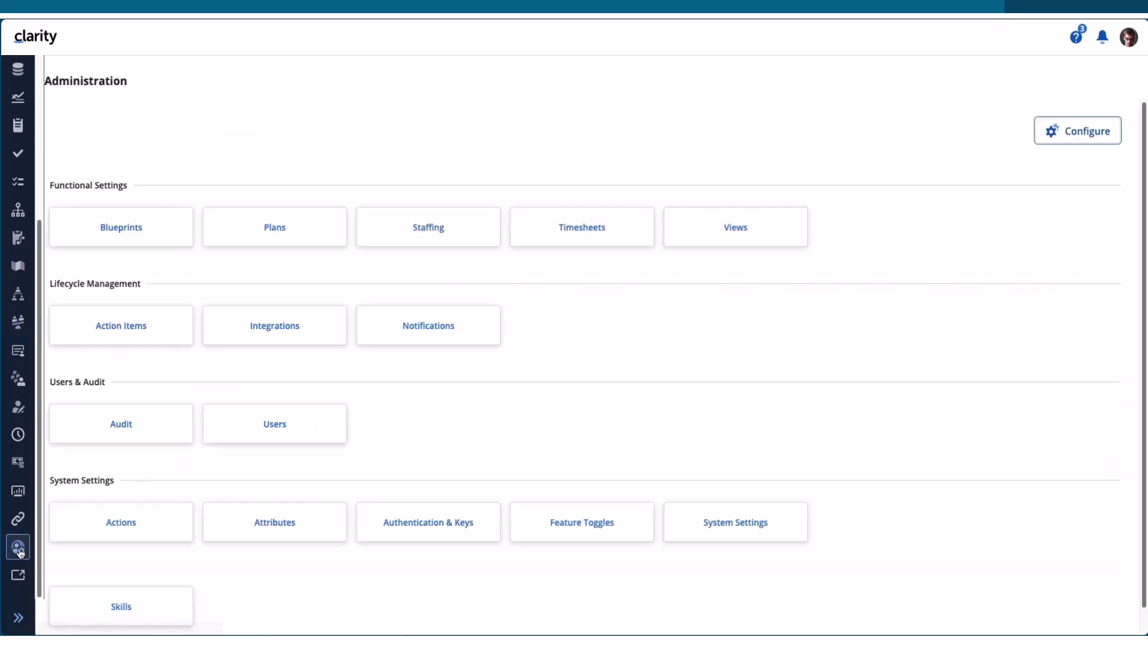
click(134, 247)
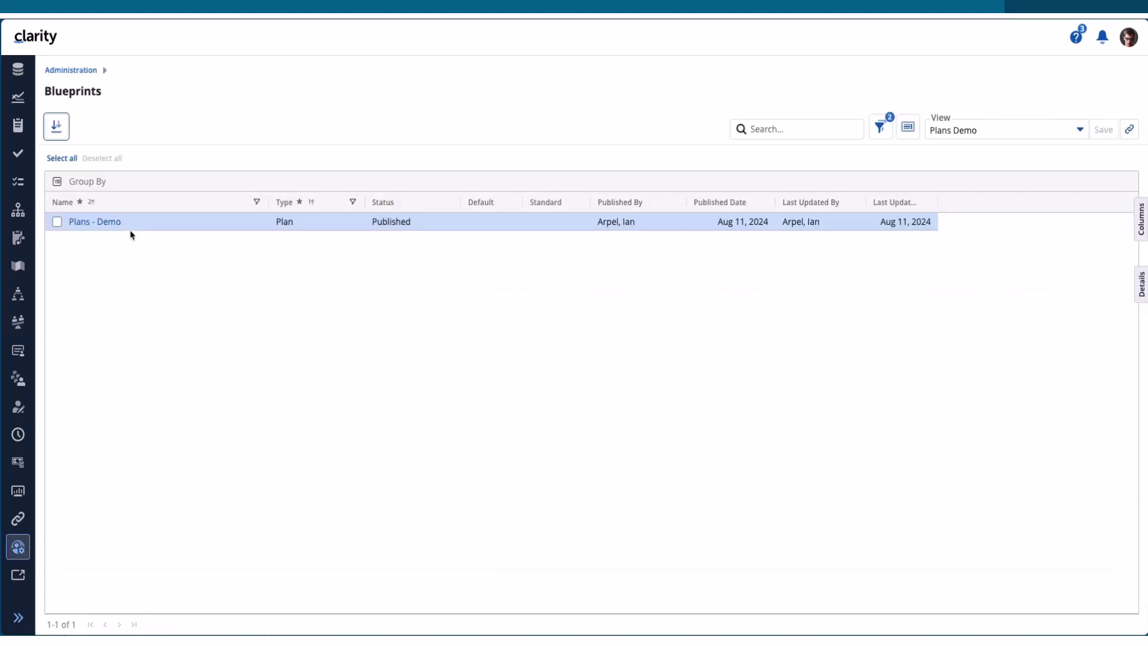
click(95, 224)
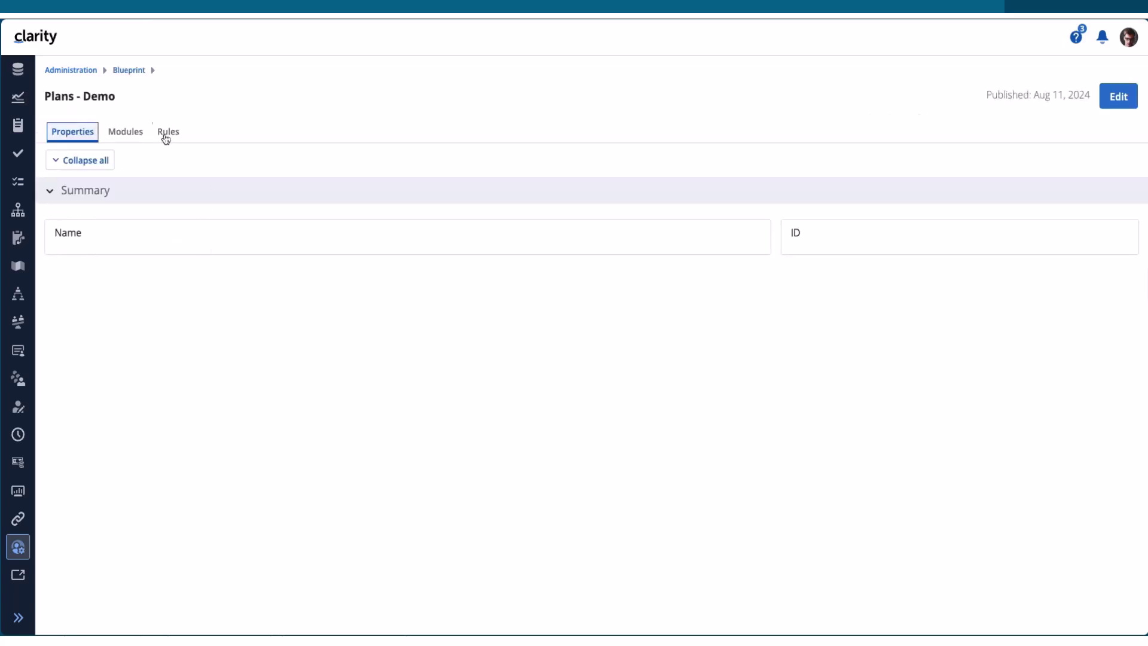
click(168, 133)
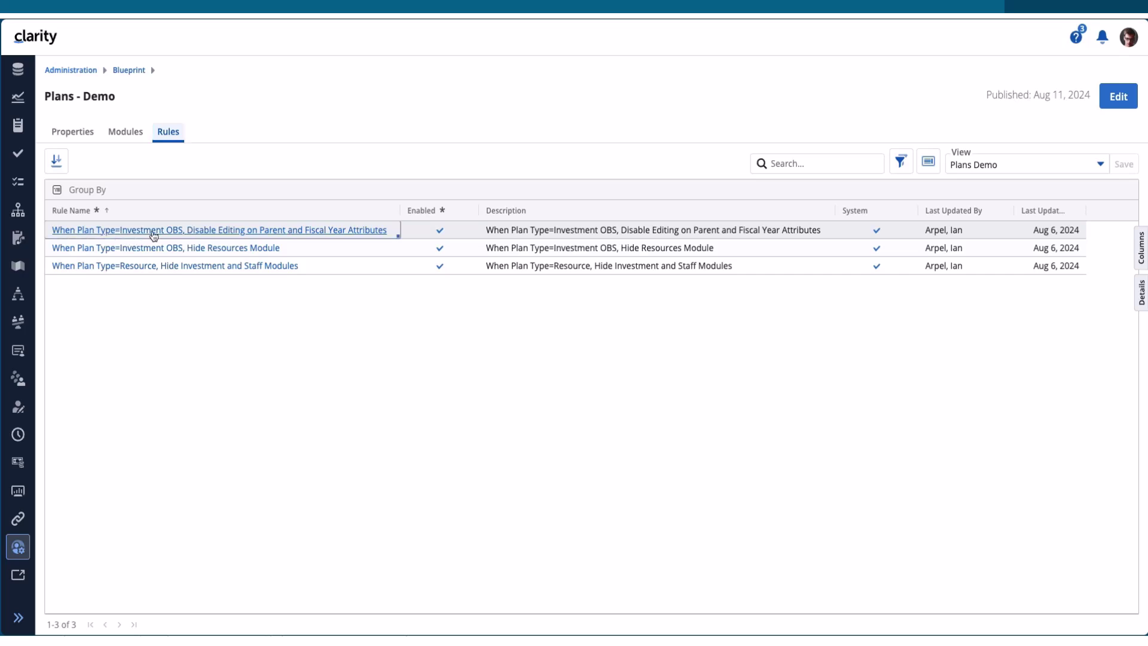
click(394, 232)
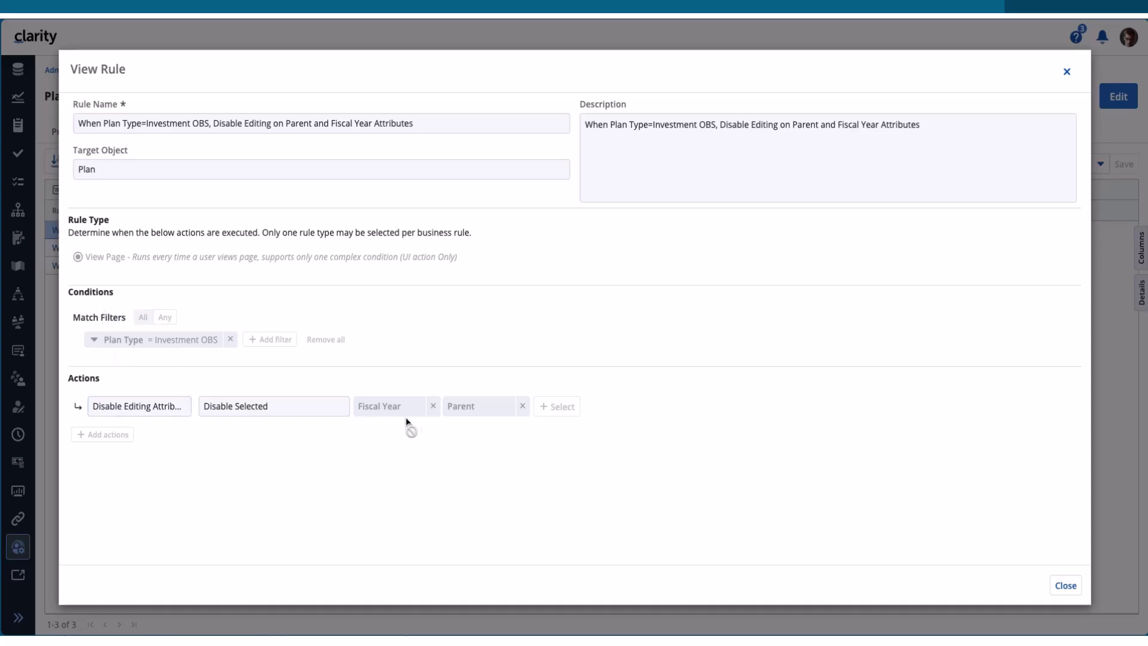
click(1066, 596)
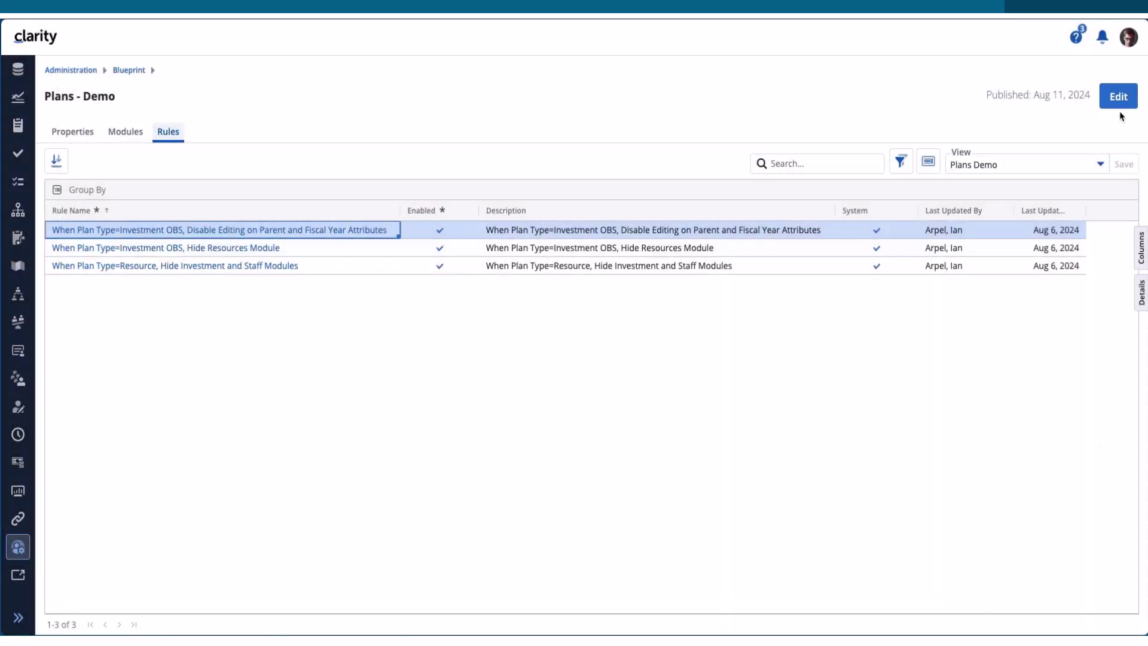
Put the Plans - Demo blueprint in edit mode and check the Parent and Fiscal Year rule's conditions and actions.
click(1117, 102)
click(171, 256)
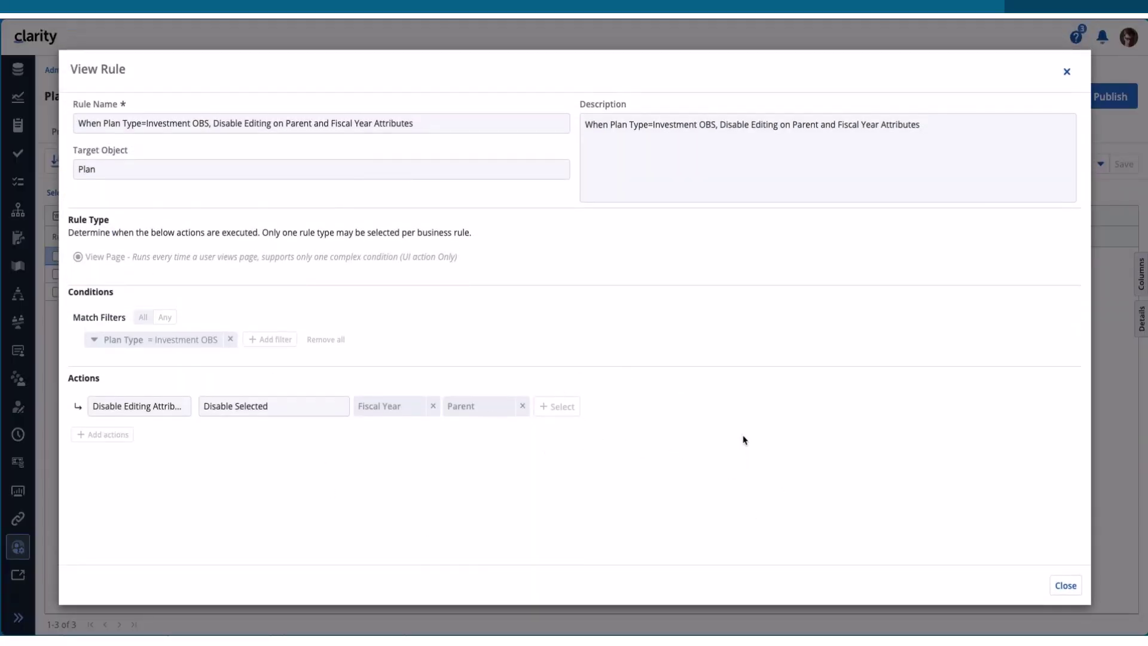
click(1064, 590)
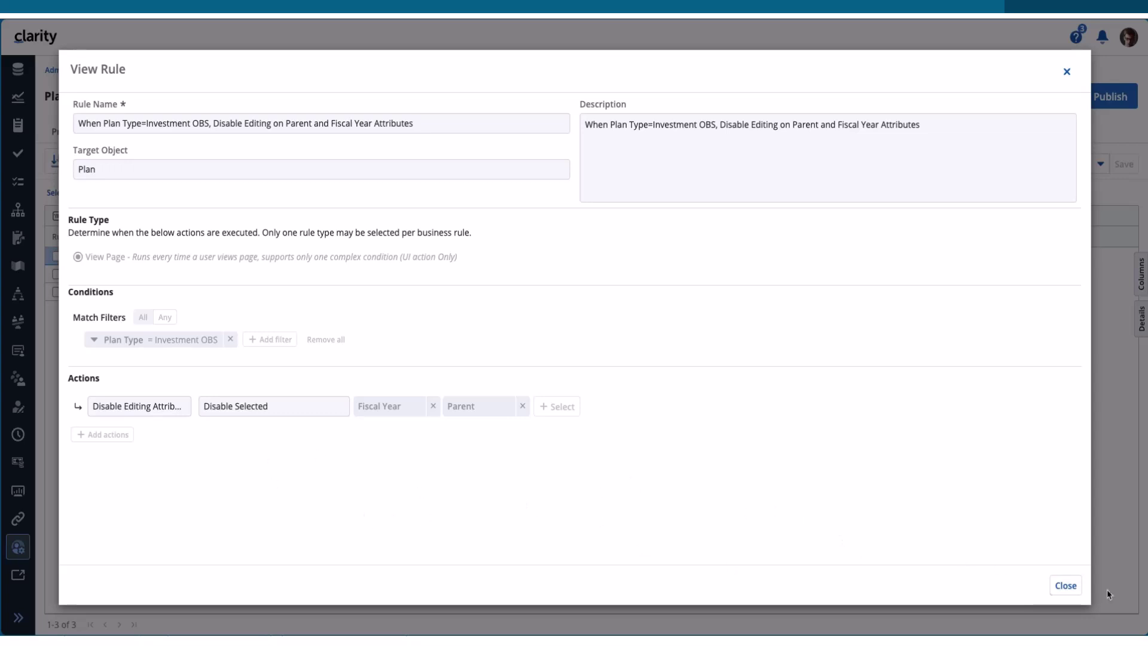
click(1064, 594)
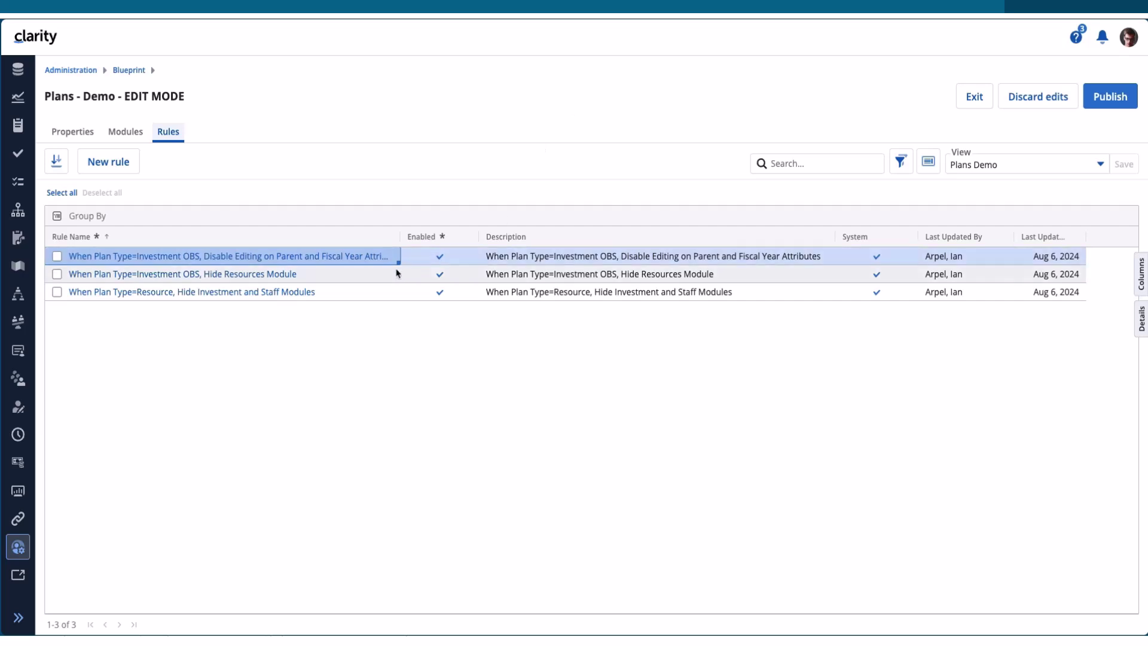
Widen the Rule Name column to fit the full names and view the Parent and Fiscal Year rule again.
drag(400, 237, 421, 237)
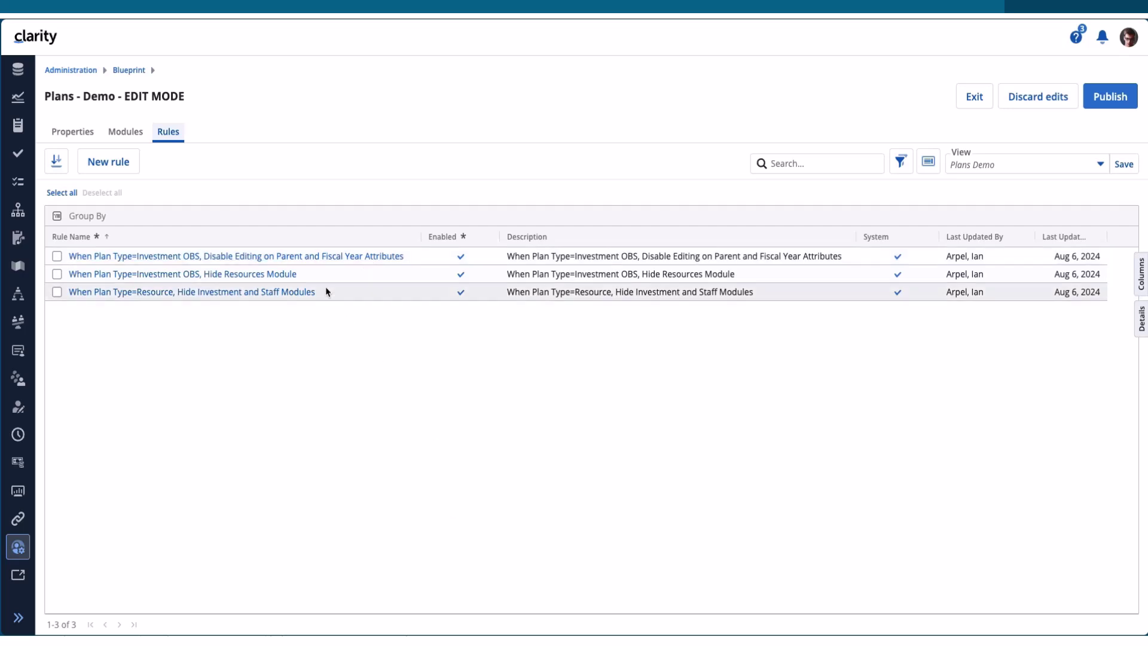
click(310, 258)
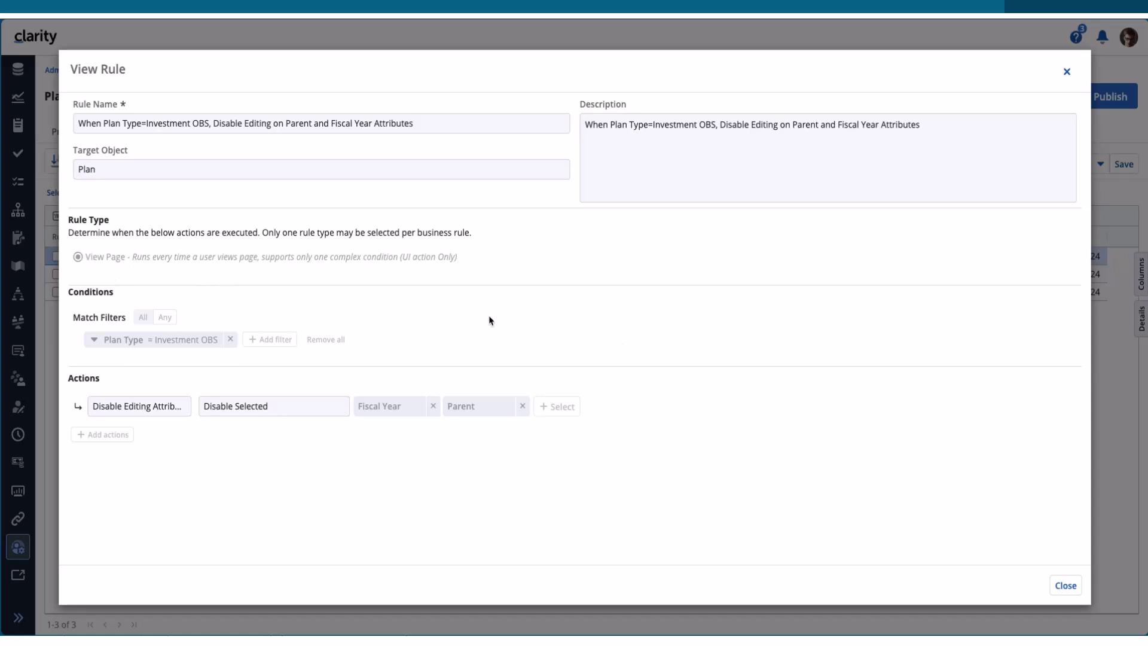
click(1062, 586)
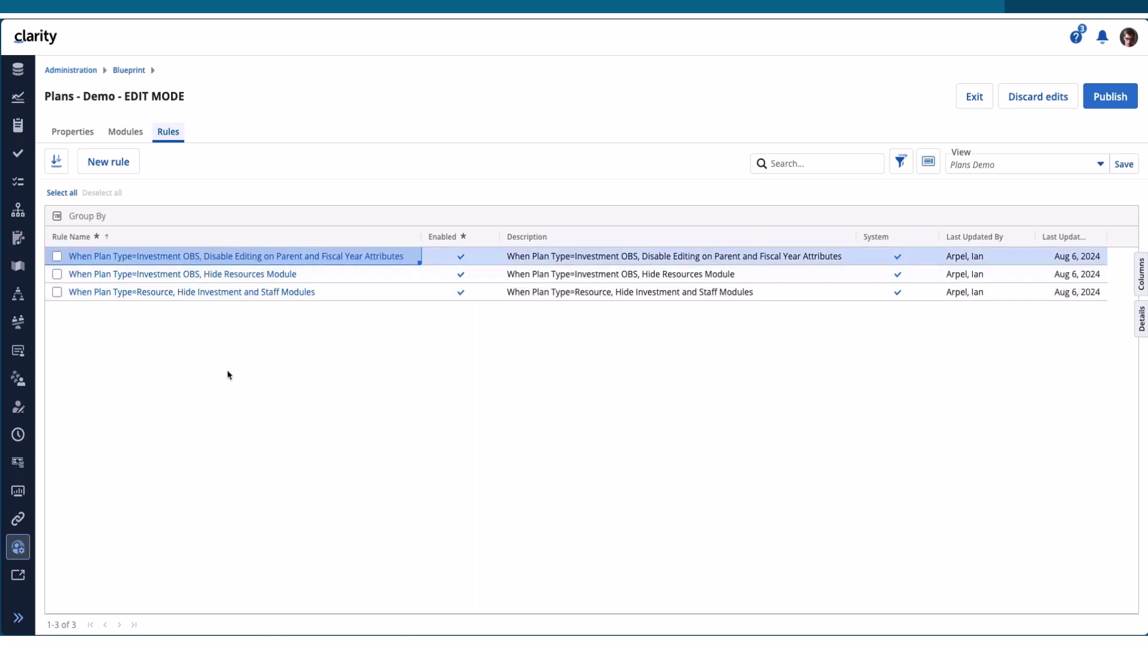
Return to the plan list and switch it to Plan View - Investment OBS.
click(29, 330)
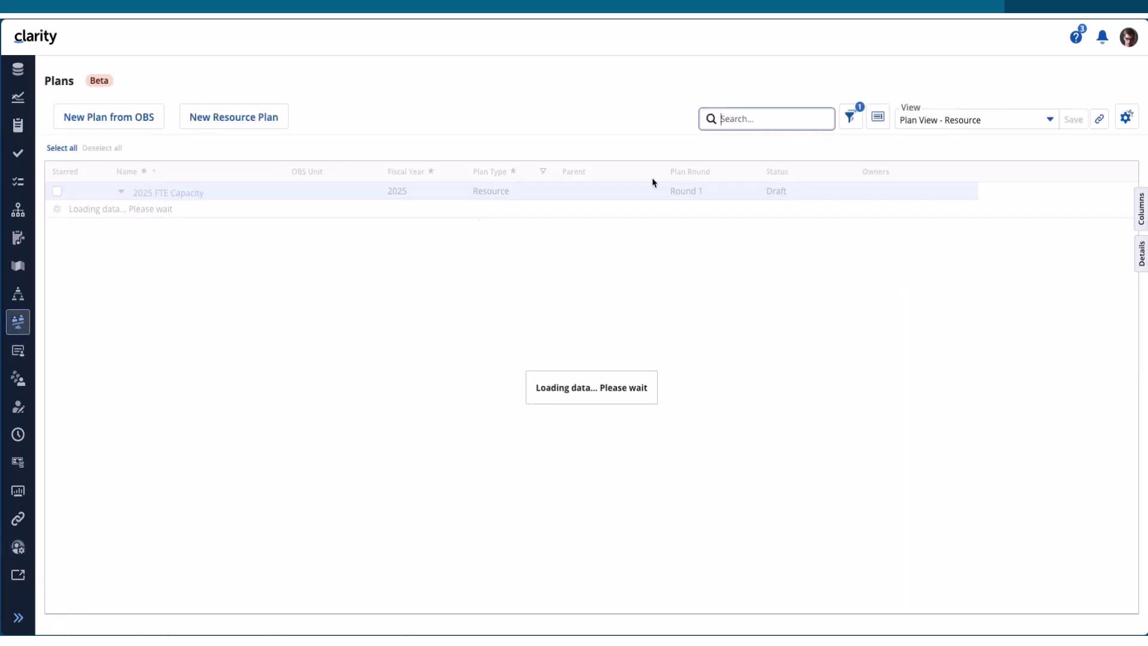
click(950, 123)
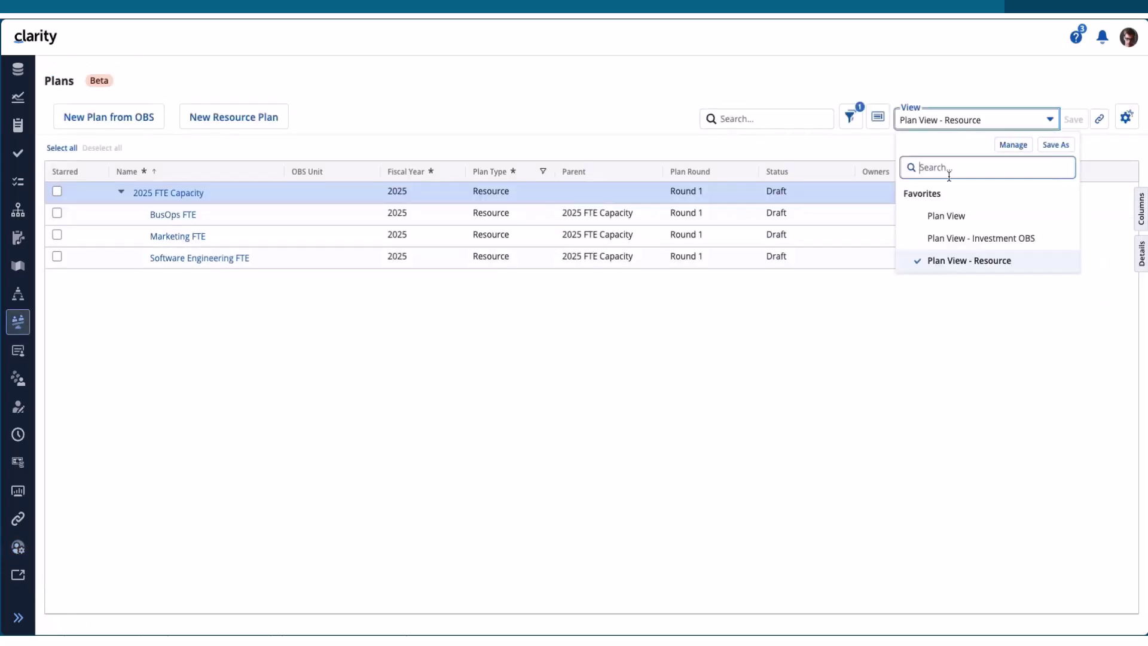
click(957, 238)
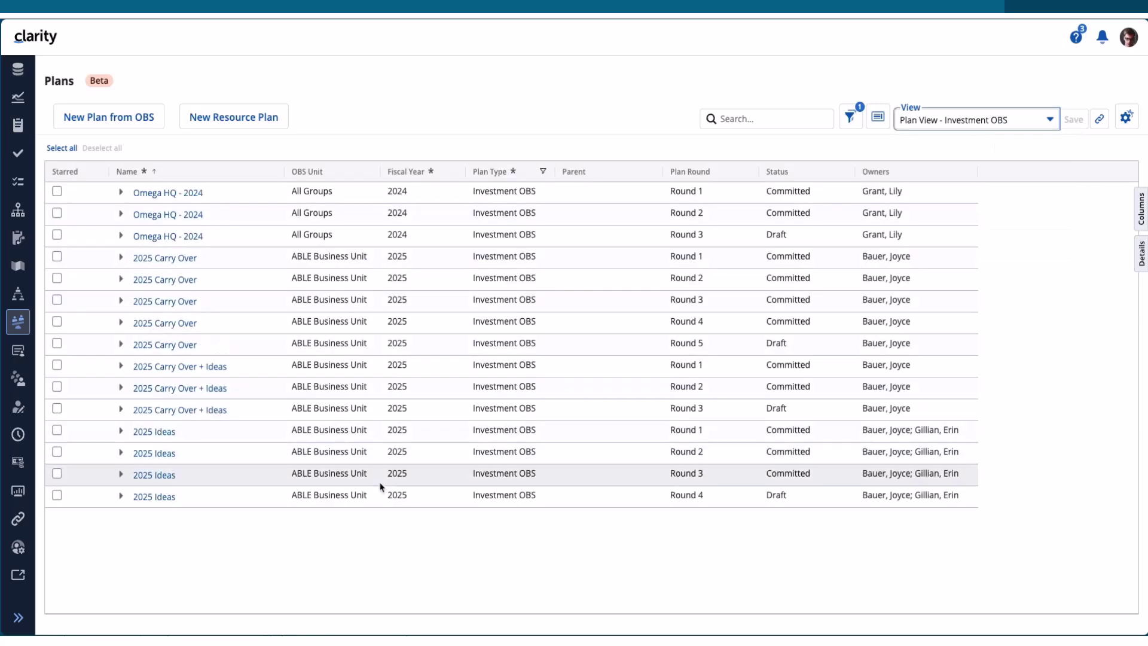
Inspect the Fiscal Year field in the details of the Round 1 plan 2025 Carry Over + Ideas, and close the details.
click(262, 373)
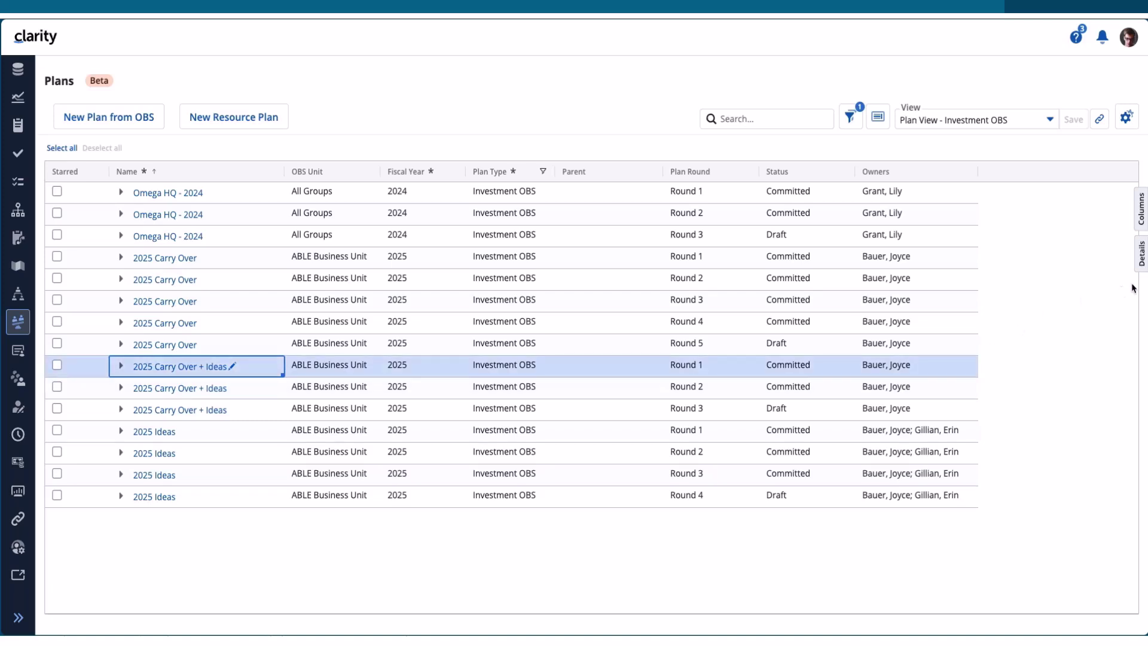
click(1142, 267)
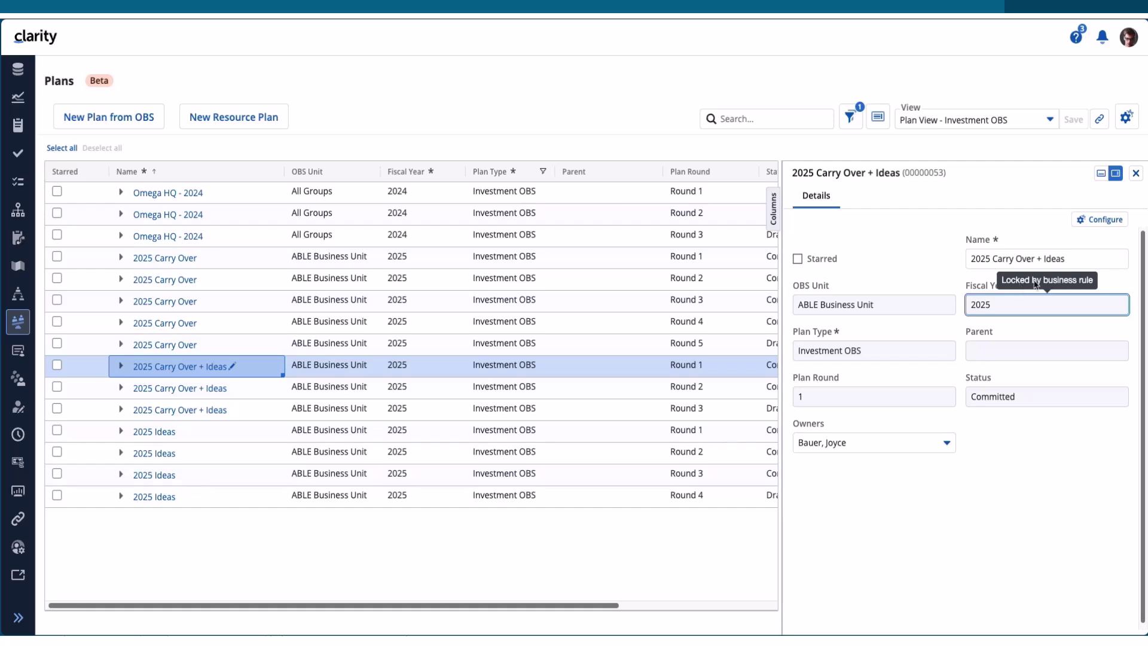
click(972, 305)
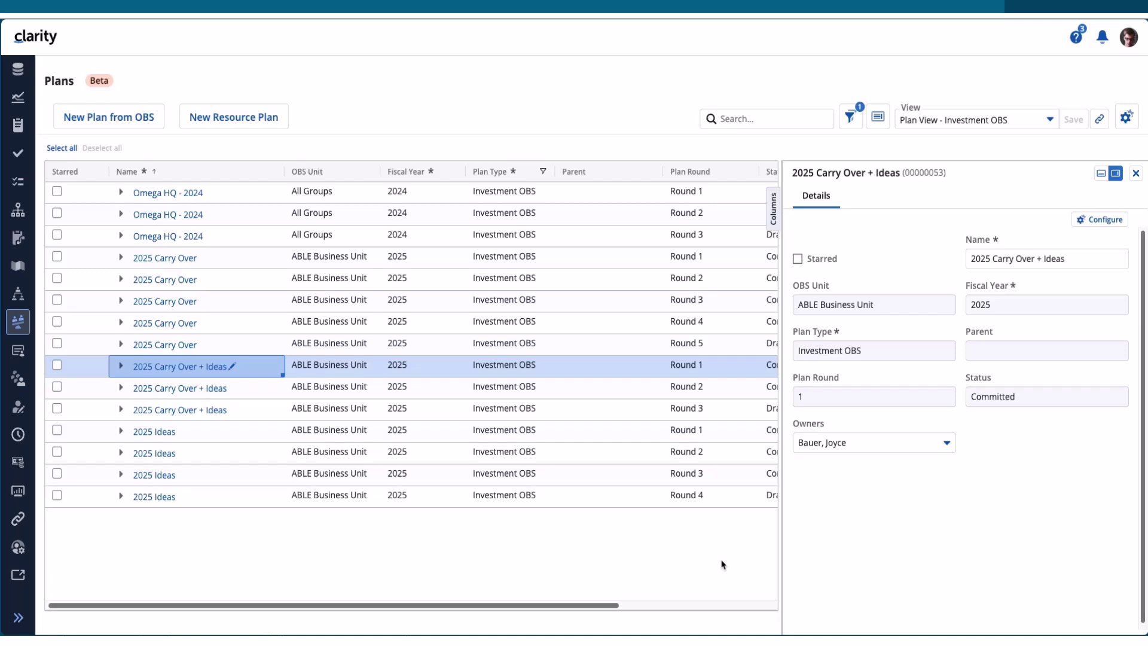
click(1135, 172)
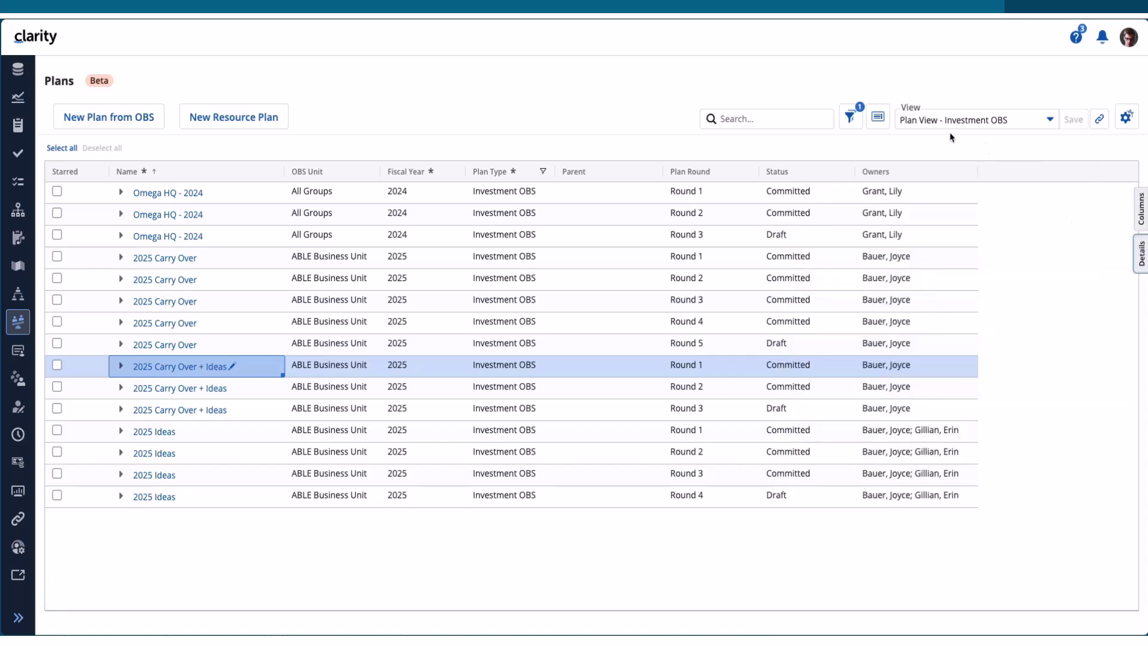